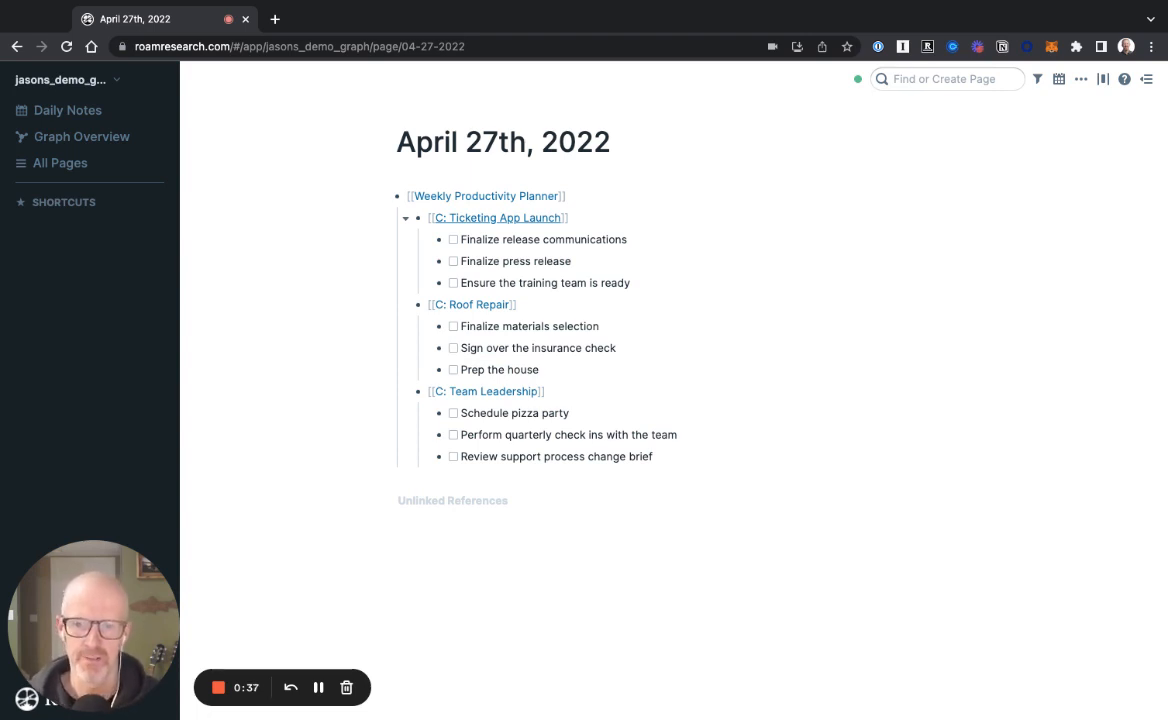
Add nested entries "Next Step:", "Log:" and "Resources:" under the "Finalize release communications" task
left_click(710, 243)
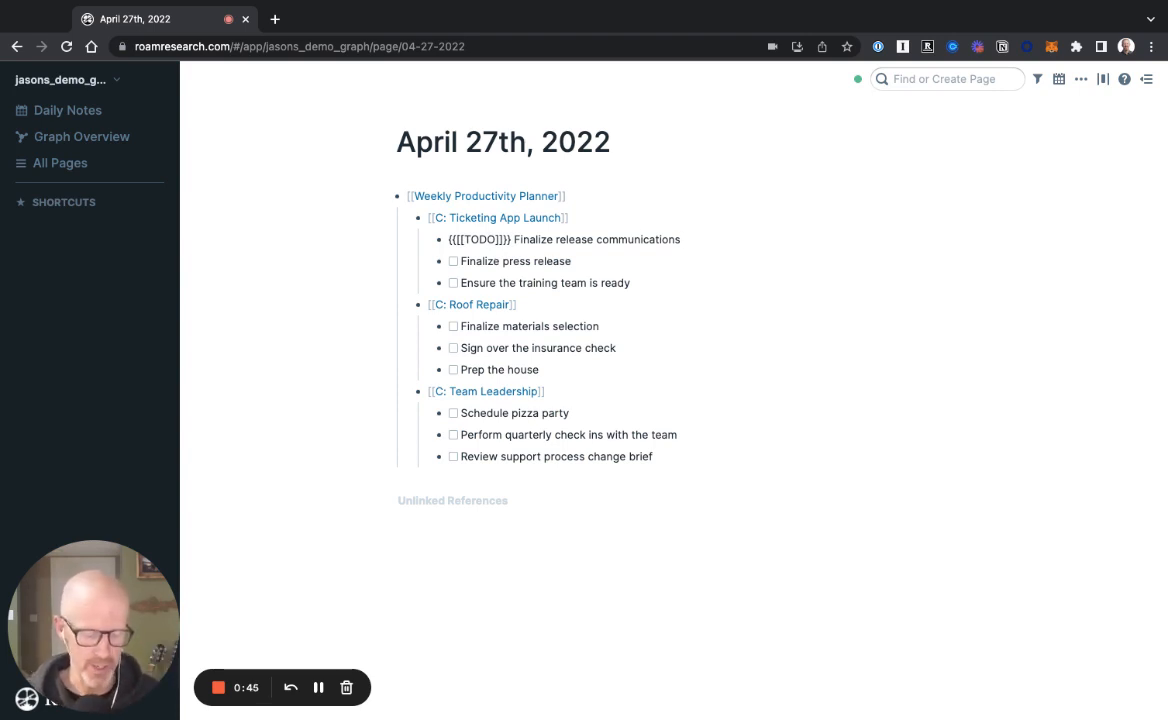
key("Return")
key("Tab")
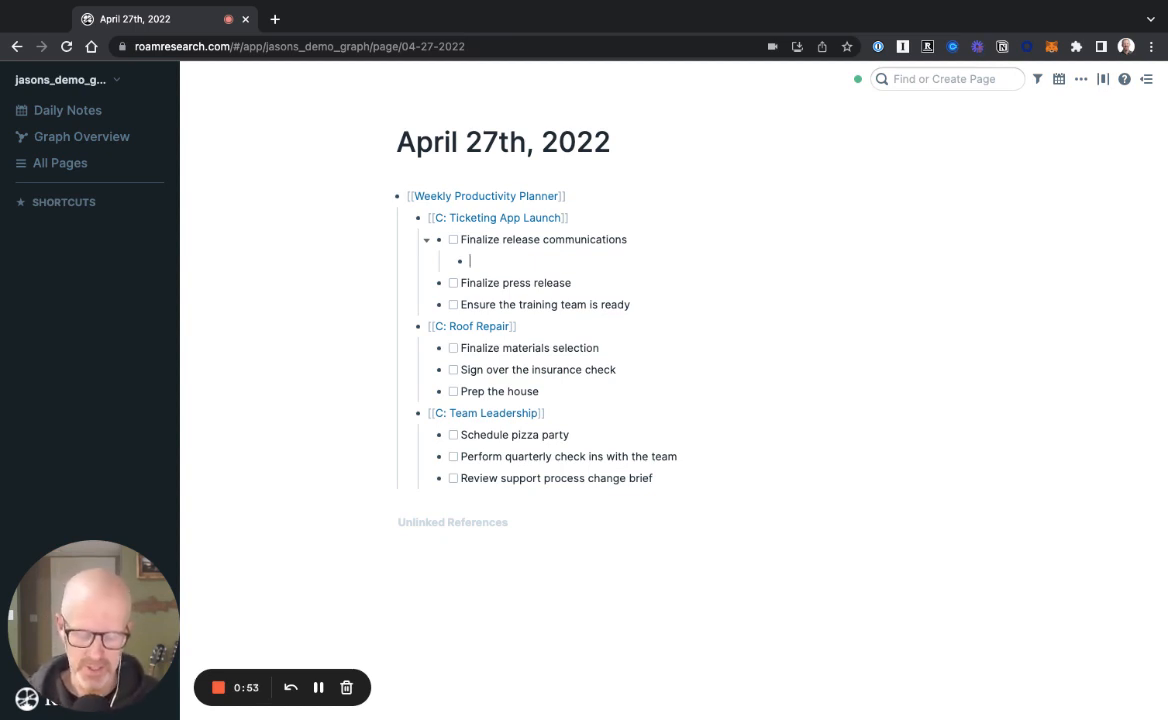
type("Next")
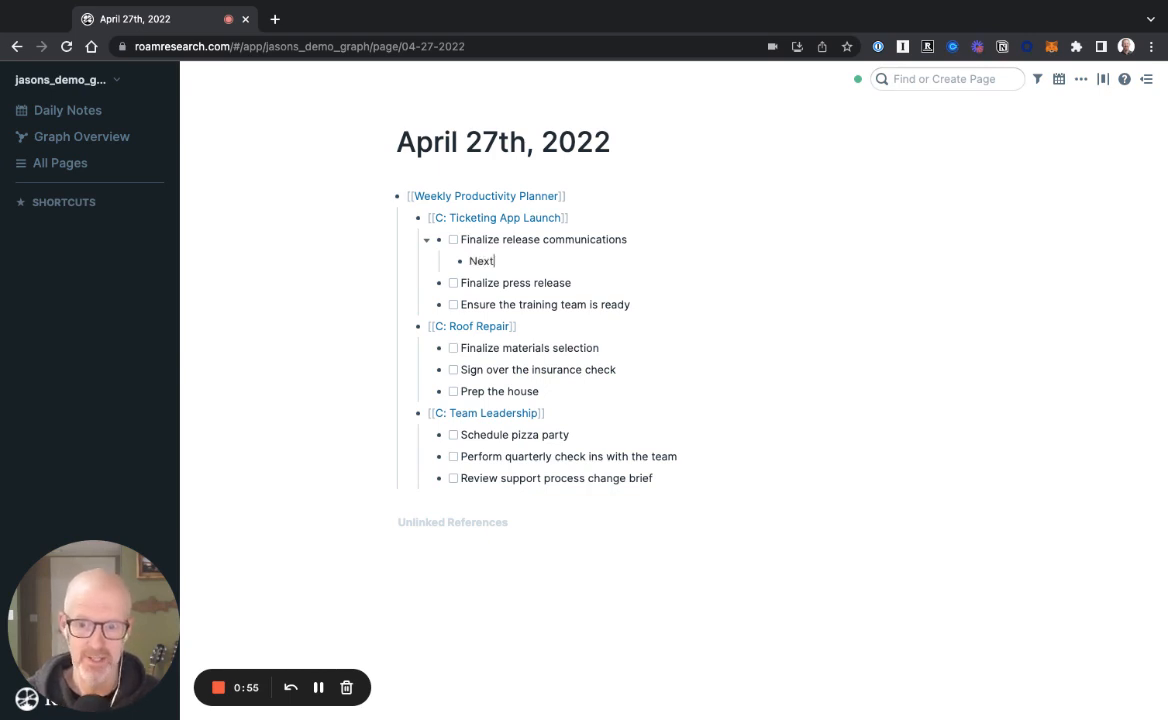
type(" Step:")
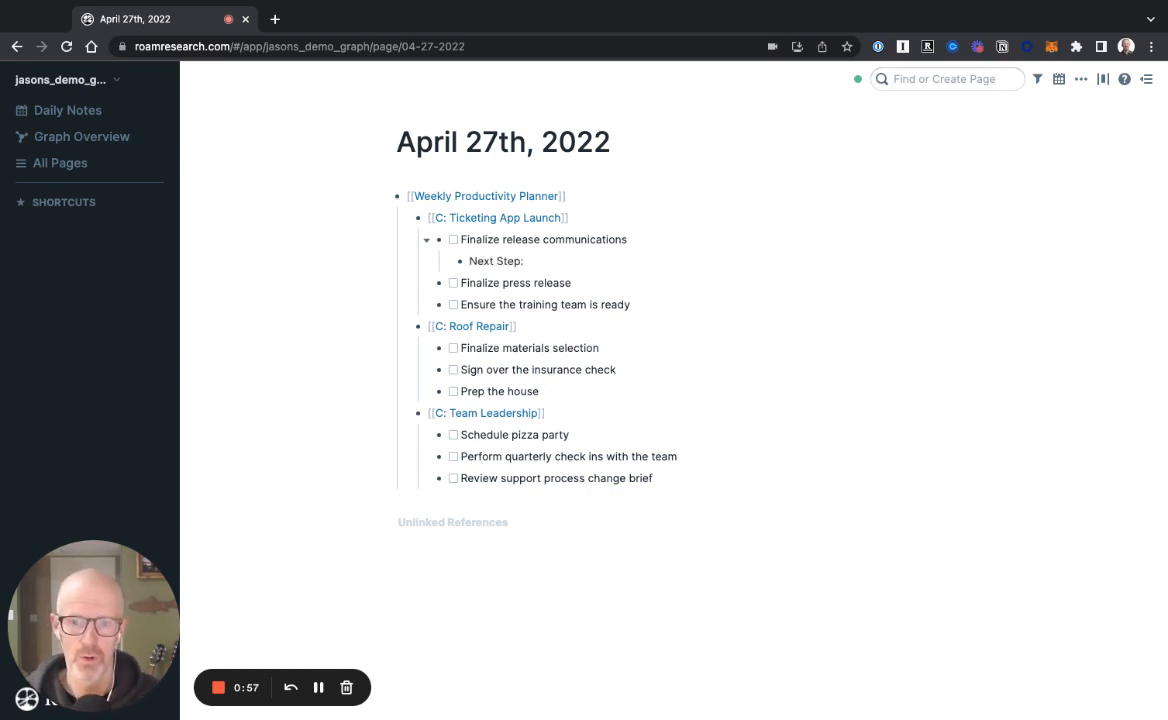
key("Return")
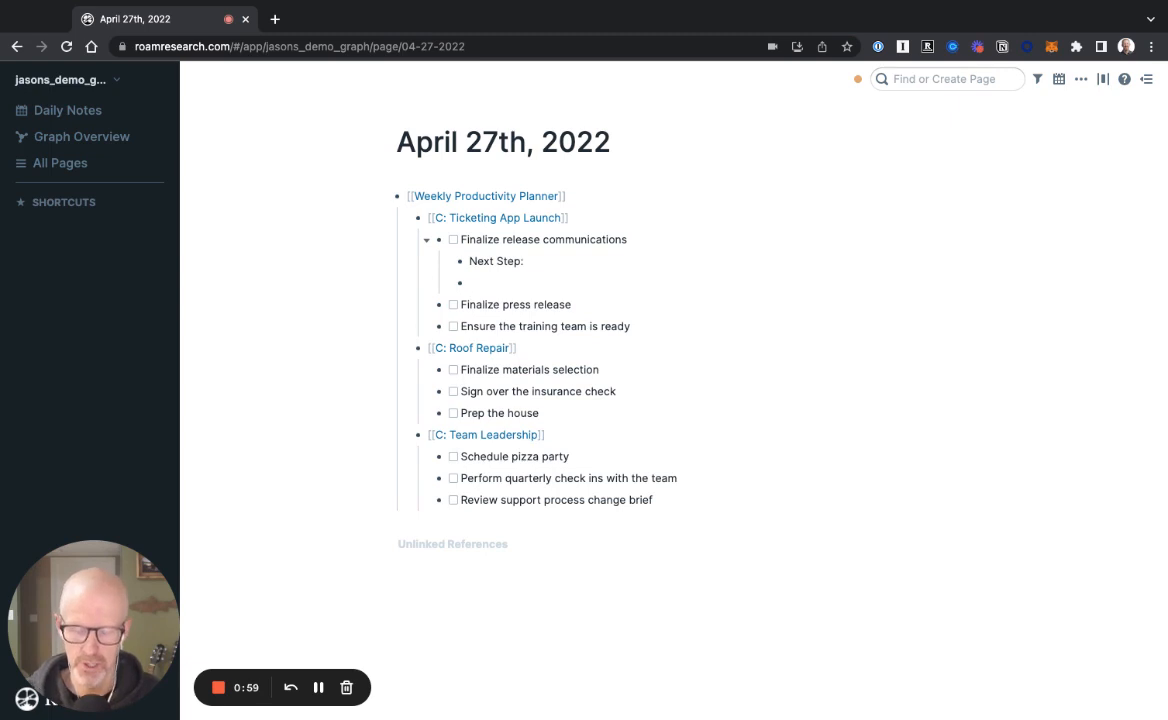
type("Log:")
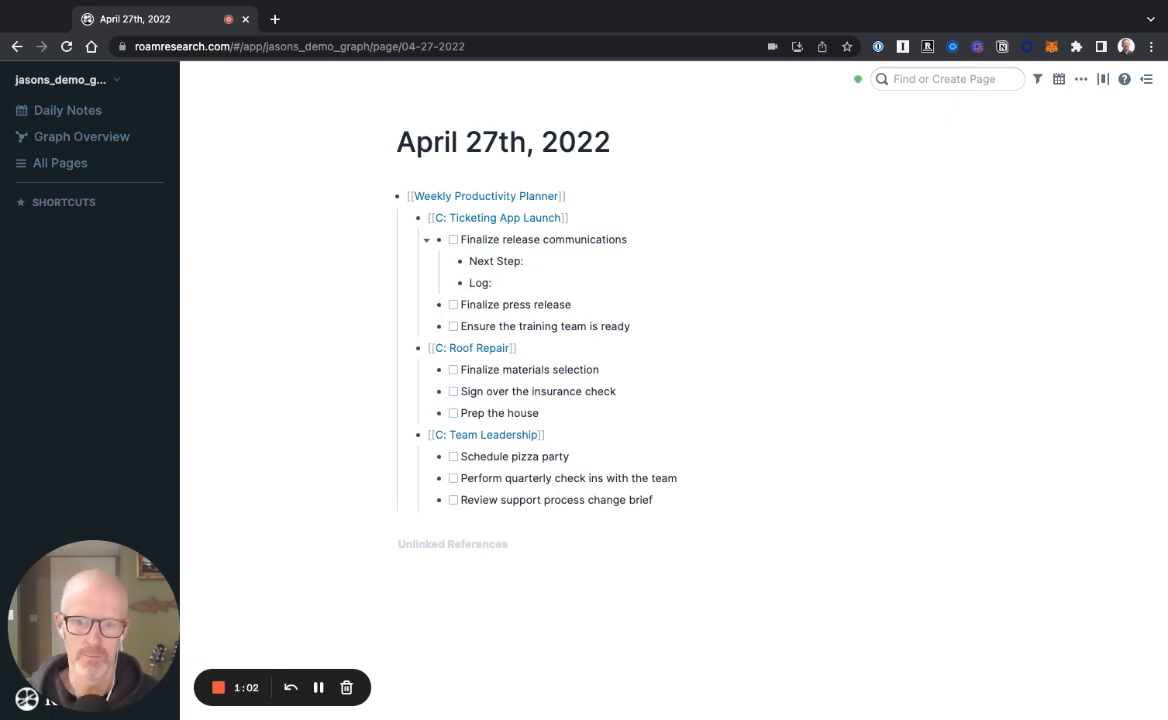
key("Return")
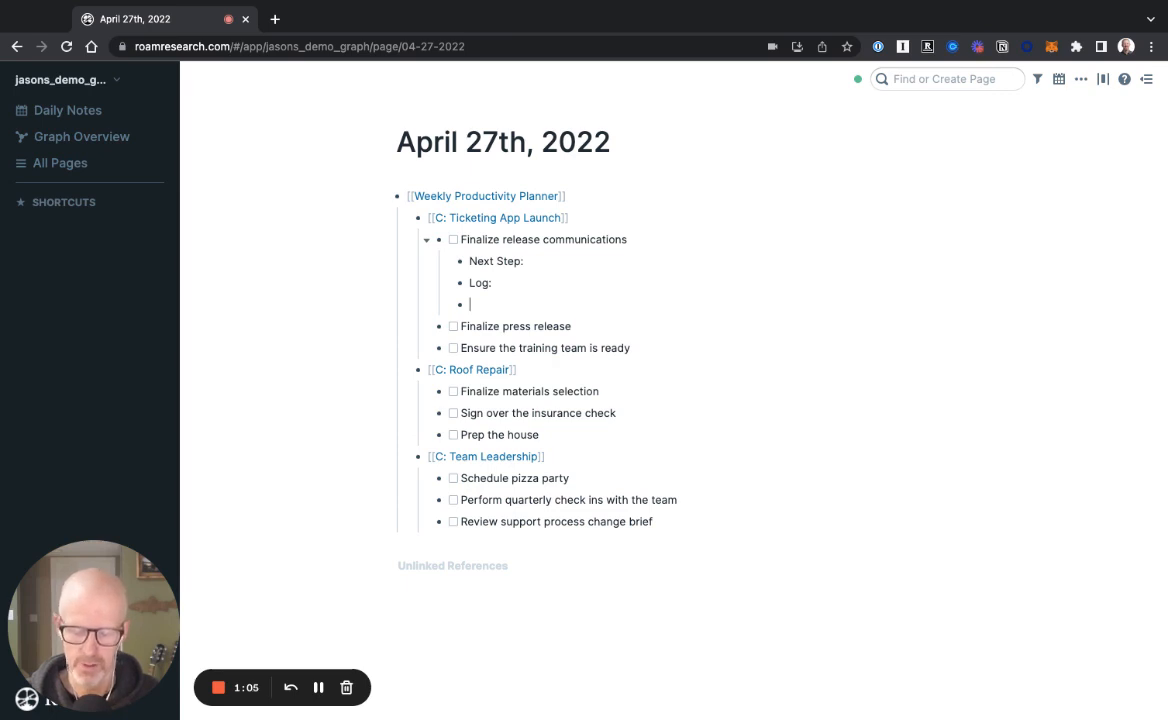
type("Resources:")
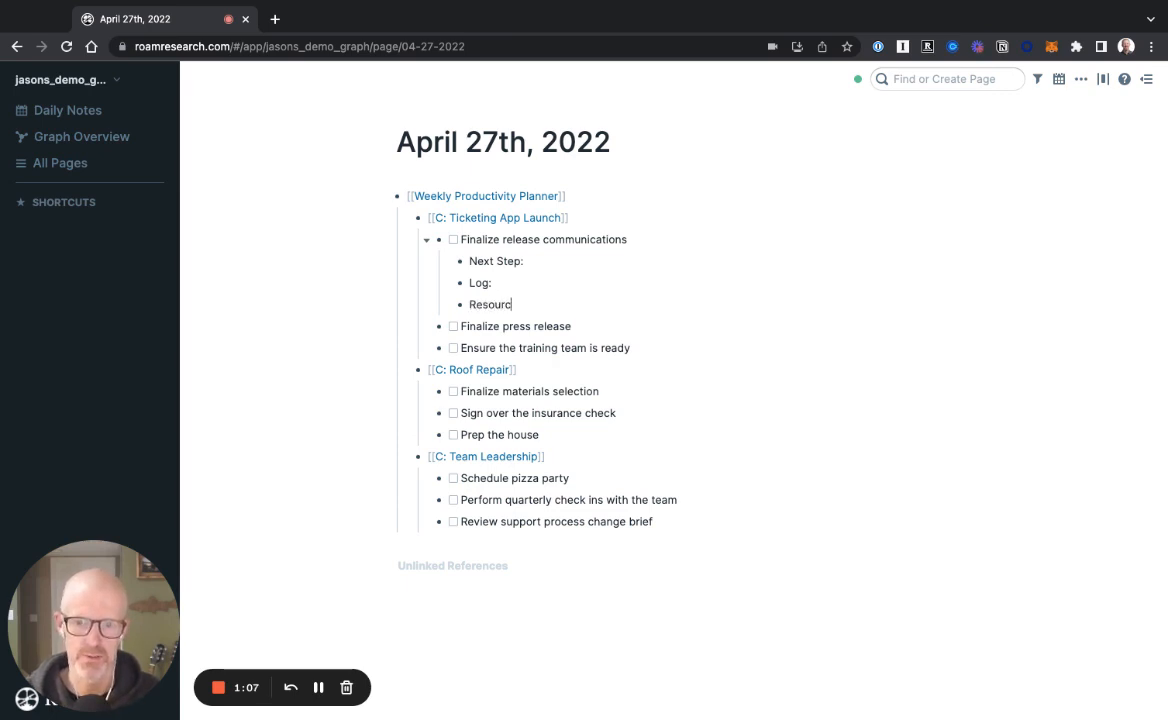
Add nested entries "Next Step:", "Log:" and "Resource:" under the "Finalize press release" task
left_click(683, 326)
key("Return")
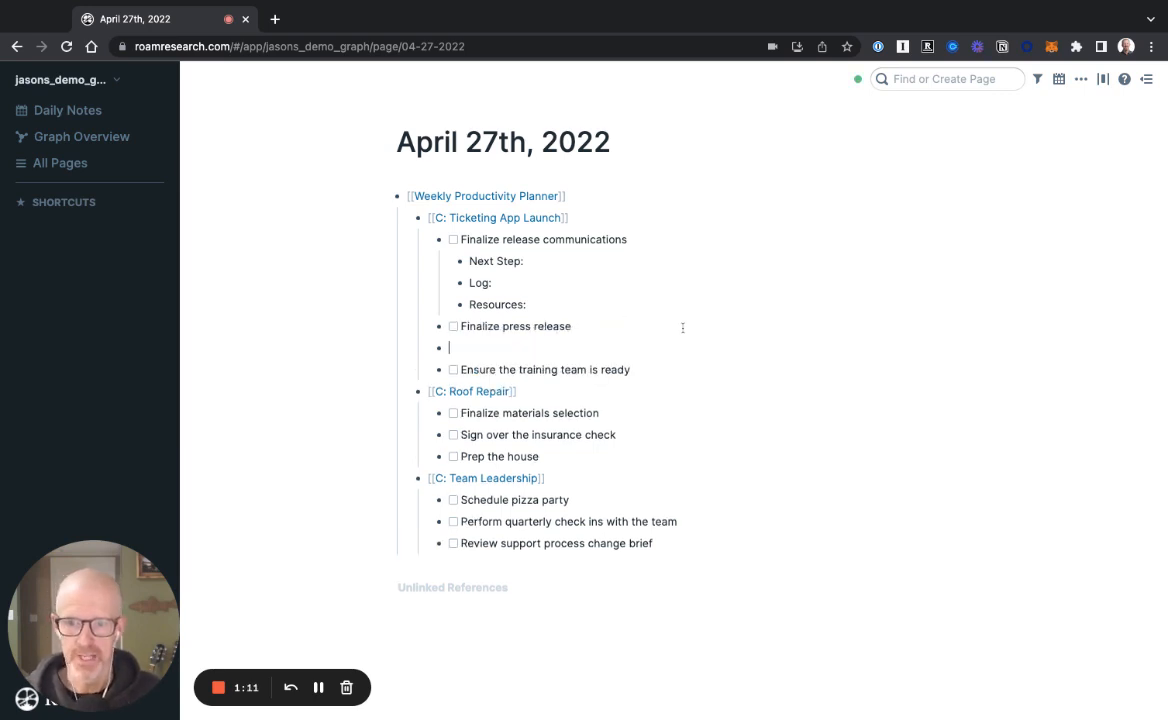
key("Tab")
type("Next Step:")
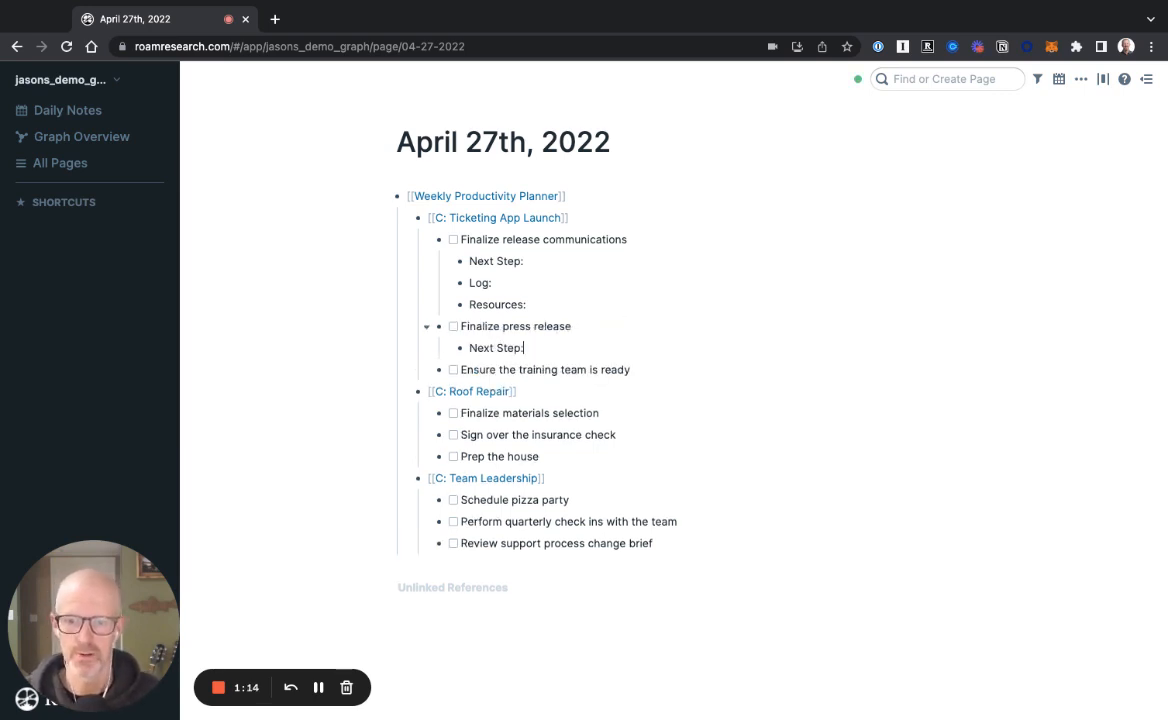
key("Return")
type("Log:")
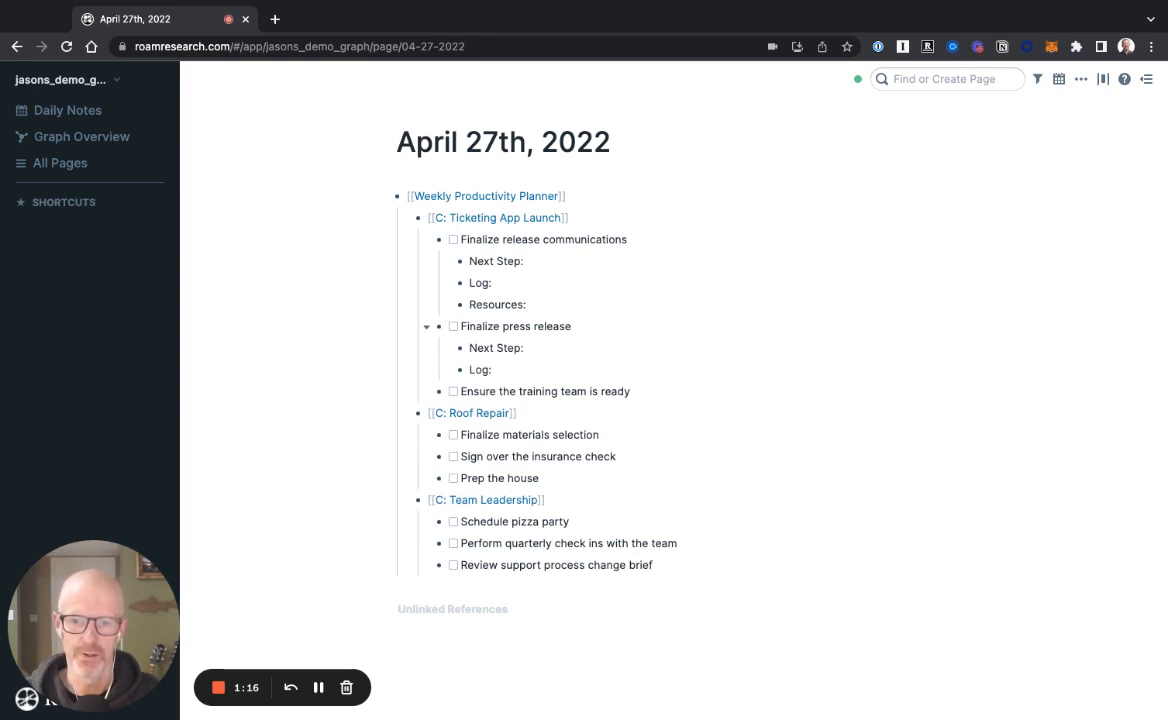
key("Return")
type("Resource:")
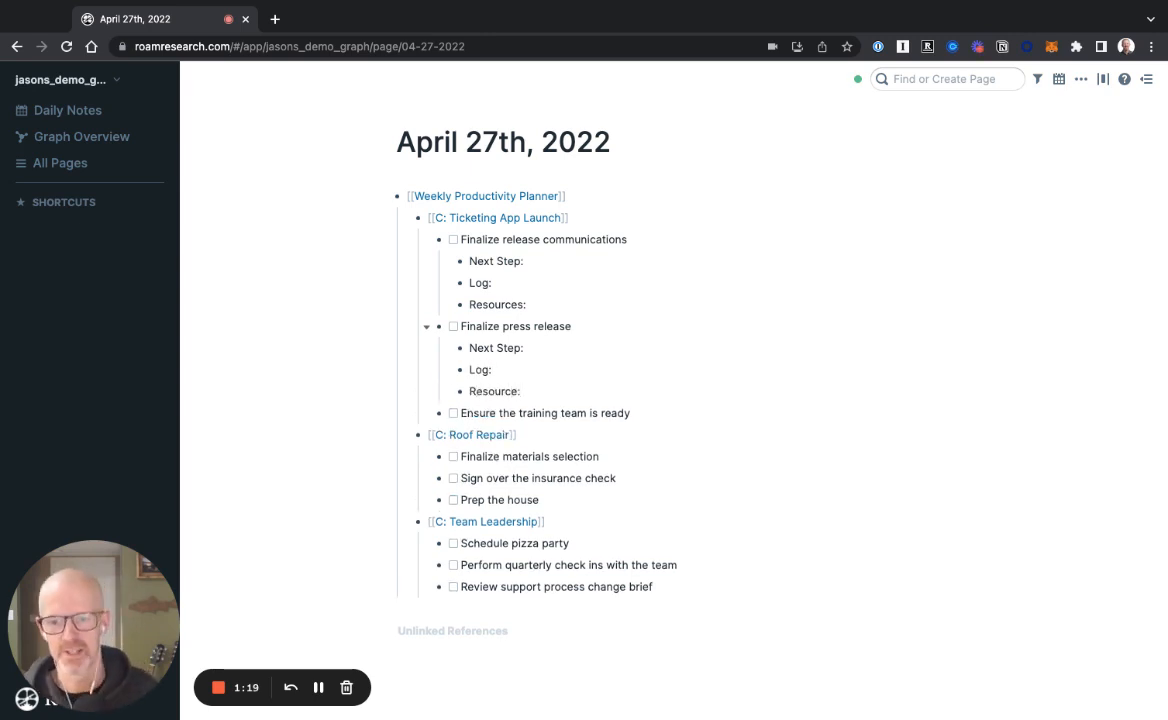
key("super+a")
key("shift+Up")
key("shift+Up")
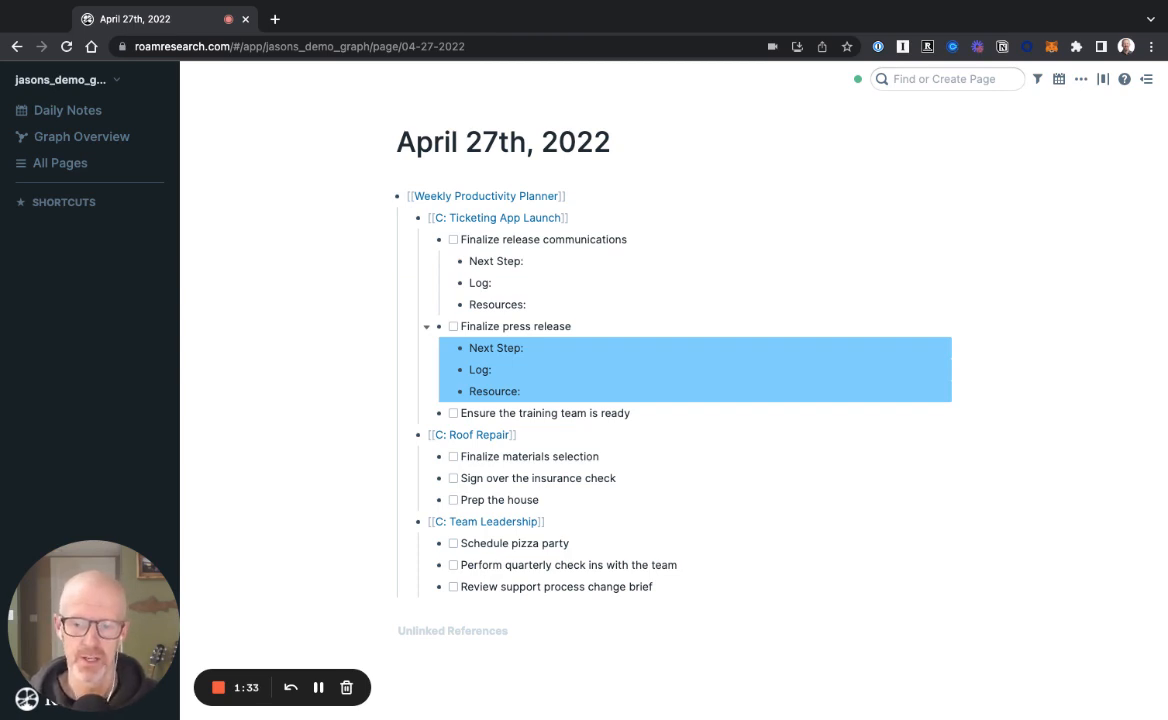
Insert a block above Weekly Productivity Planner reading "[[roam/templates]] New Task Entry", with roam/templates as a page link
left_click(601, 199)
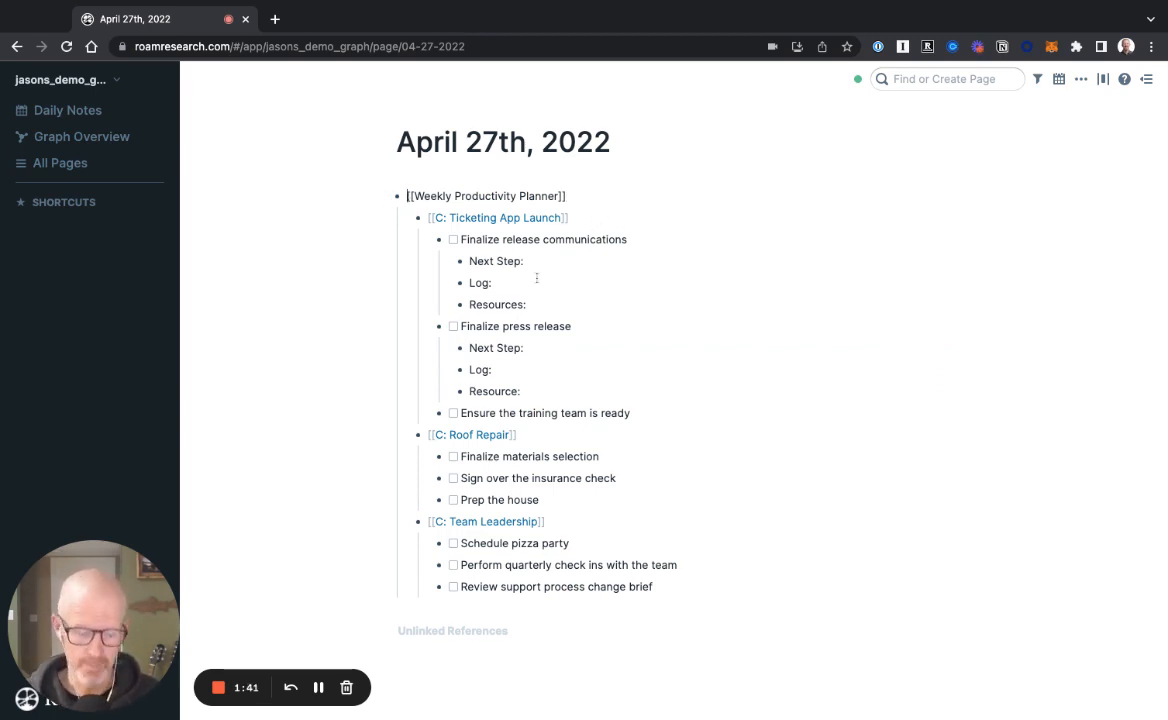
key("Return")
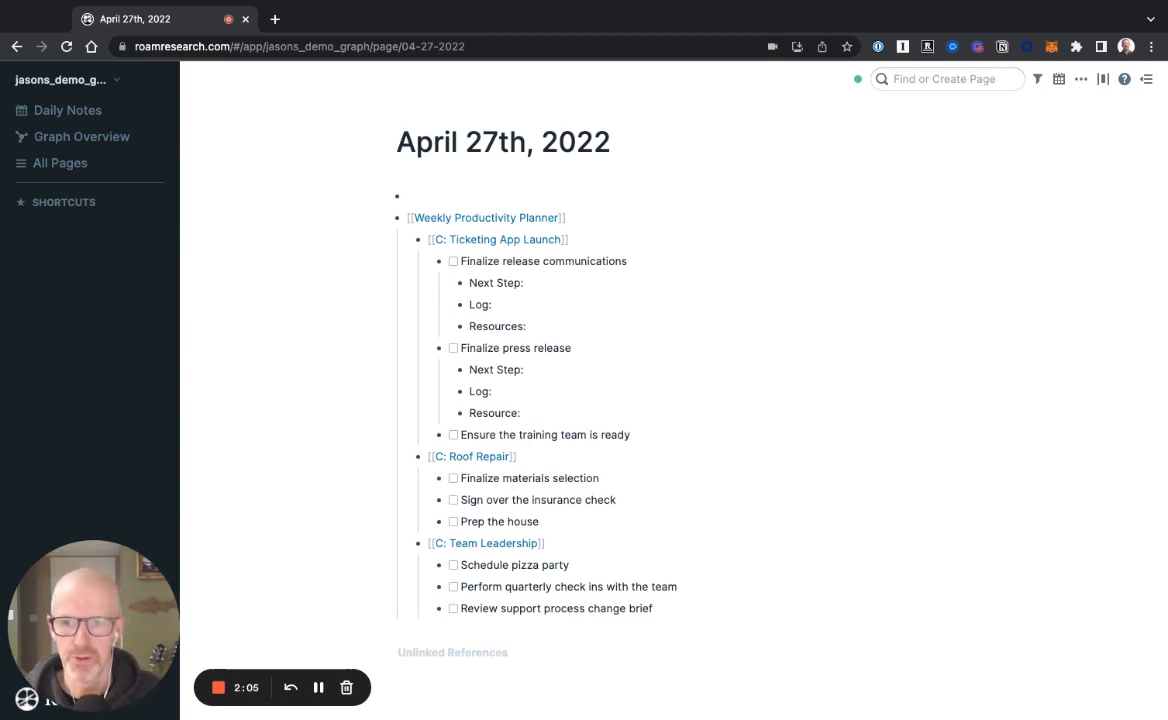
type("[[")
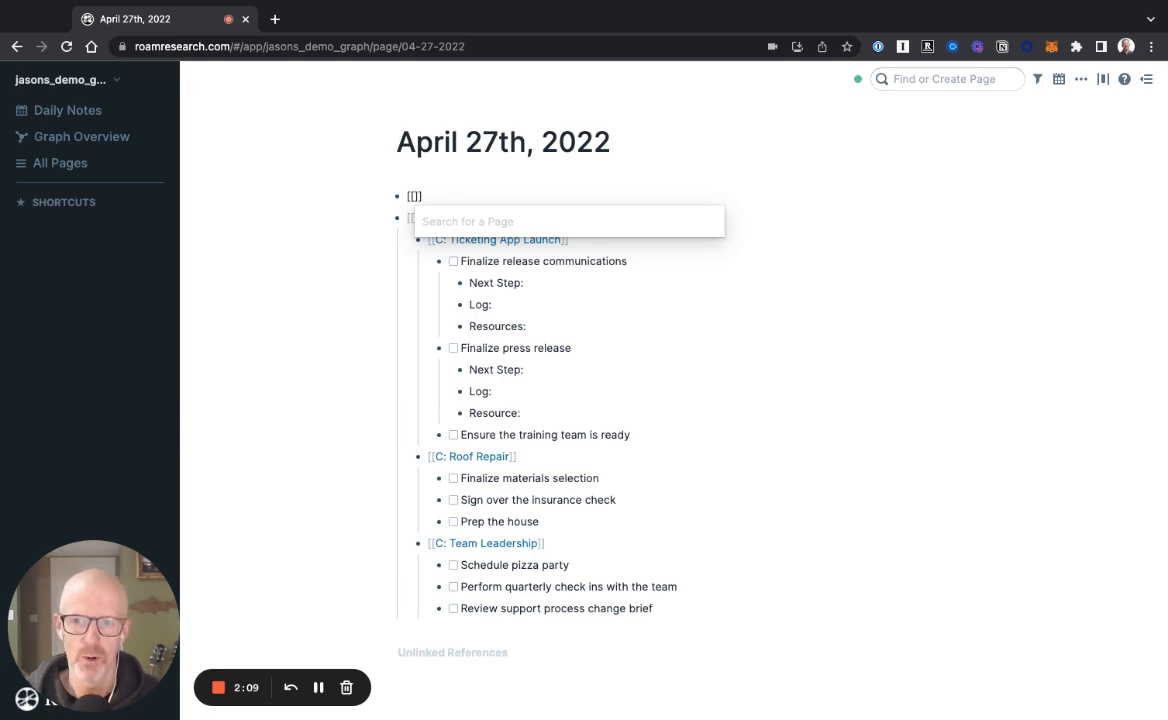
type("roam/")
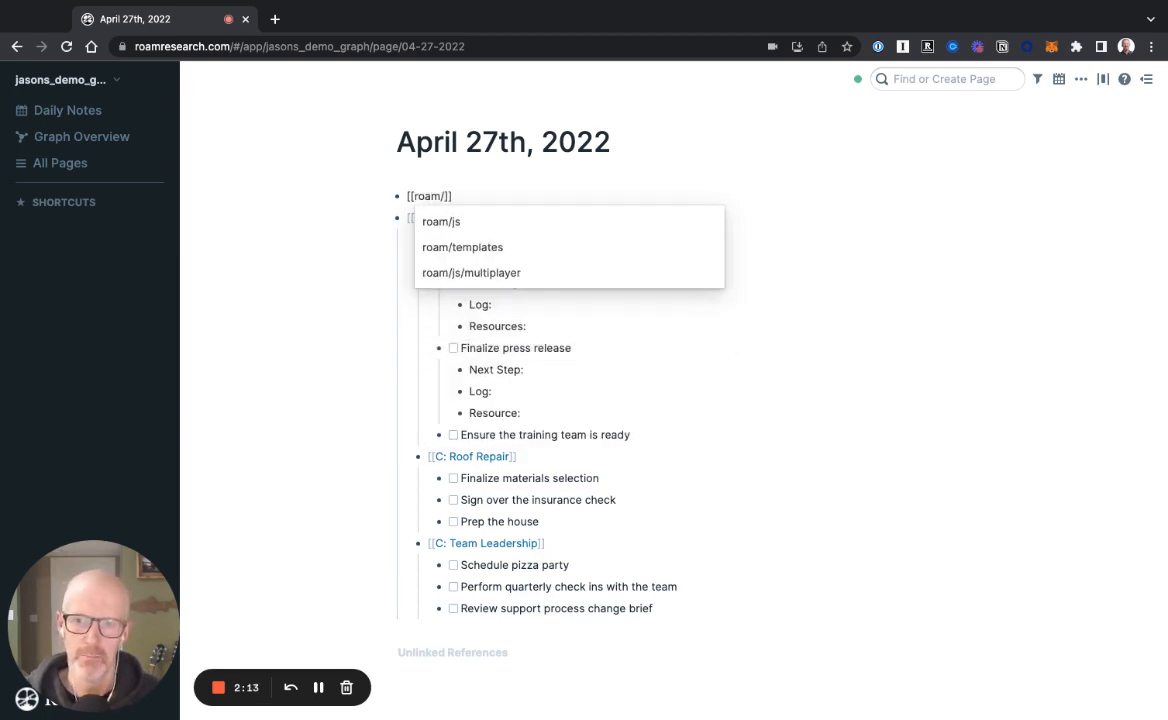
type("templa")
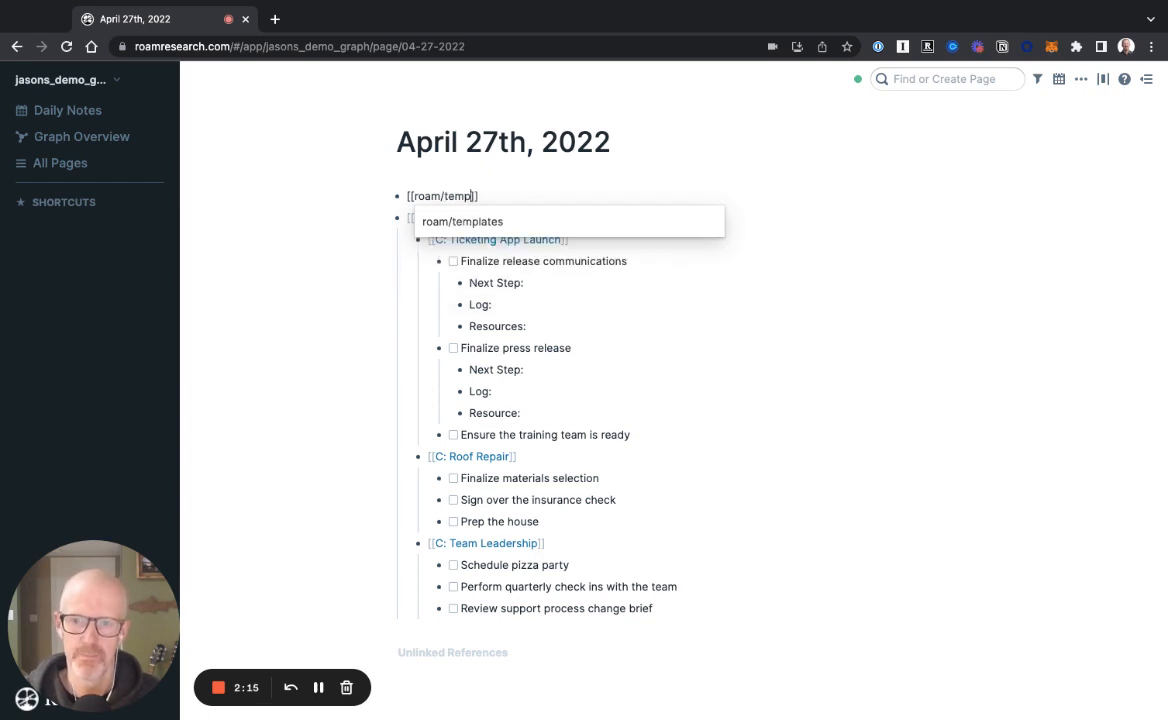
type("tes")
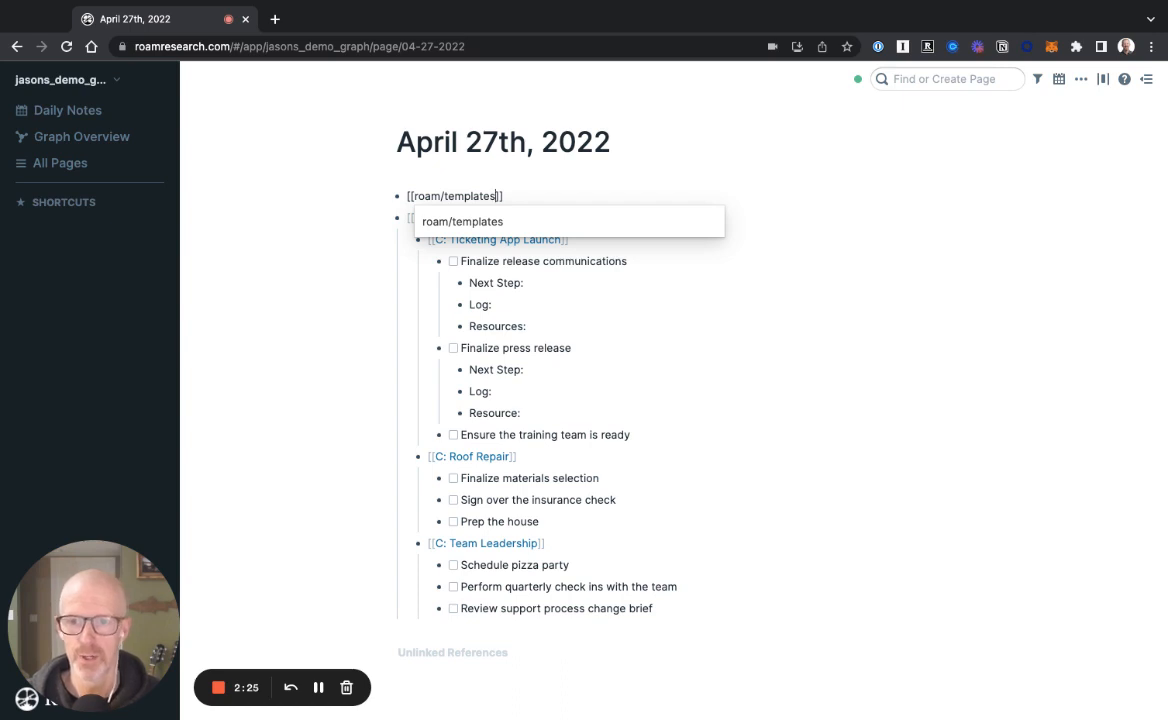
key("Return")
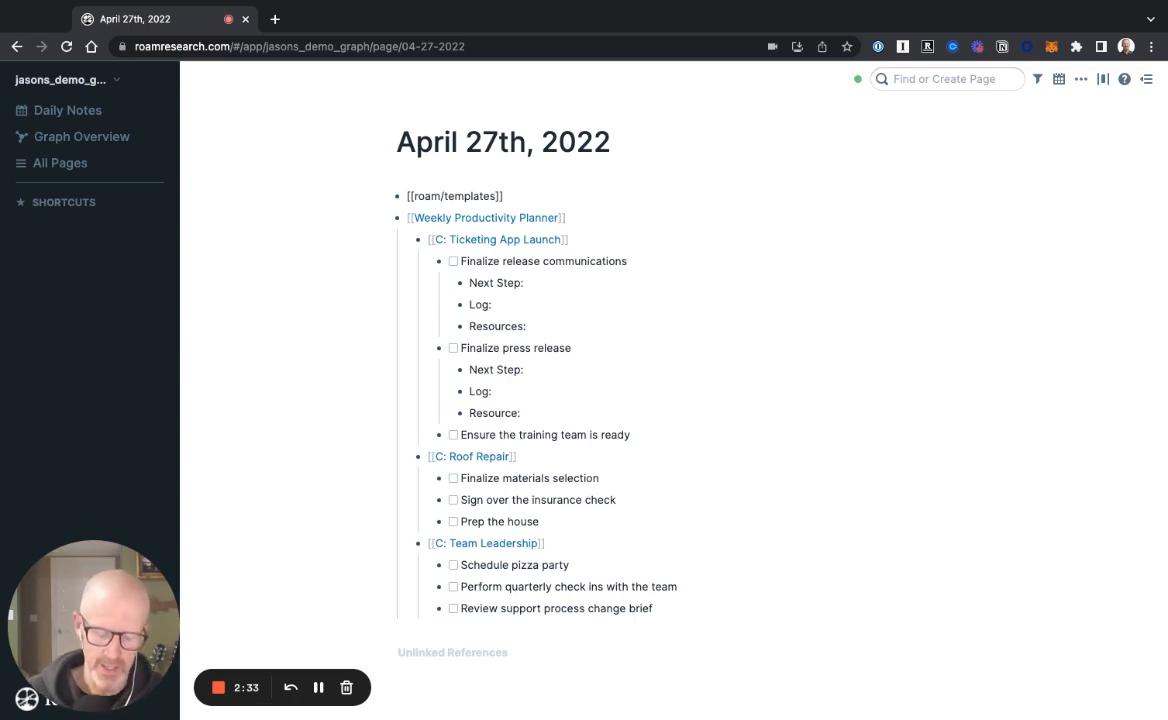
type("New Tas")
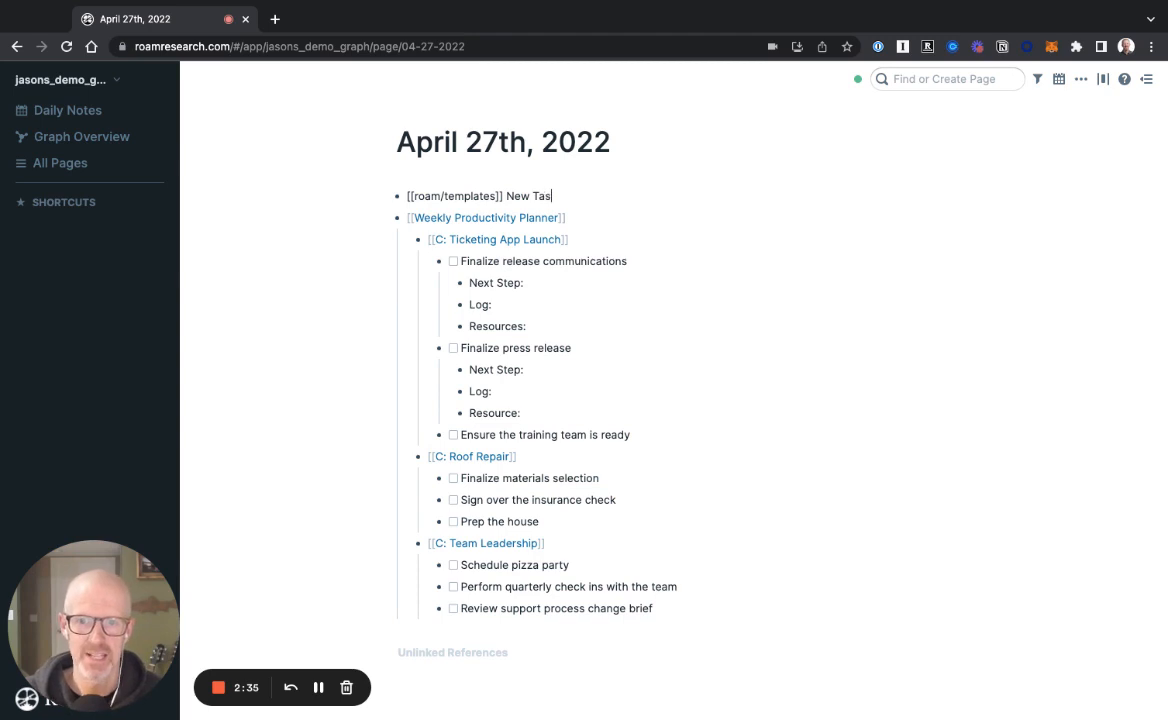
type("k Entry")
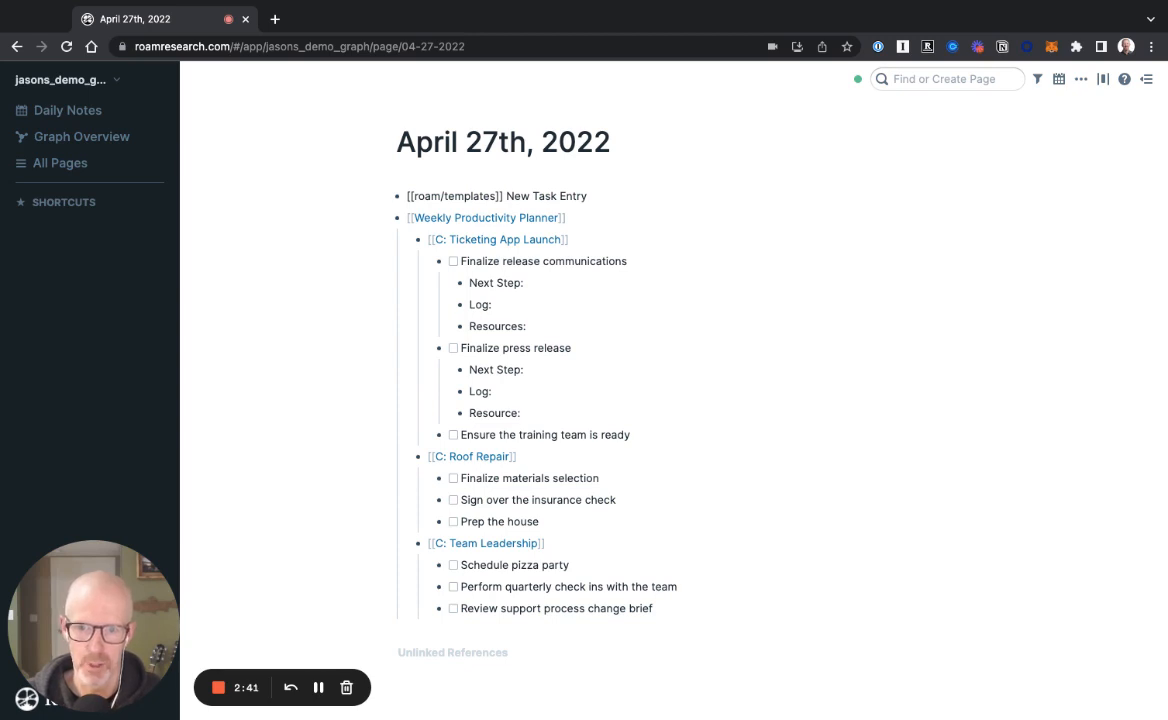
key("super+a")
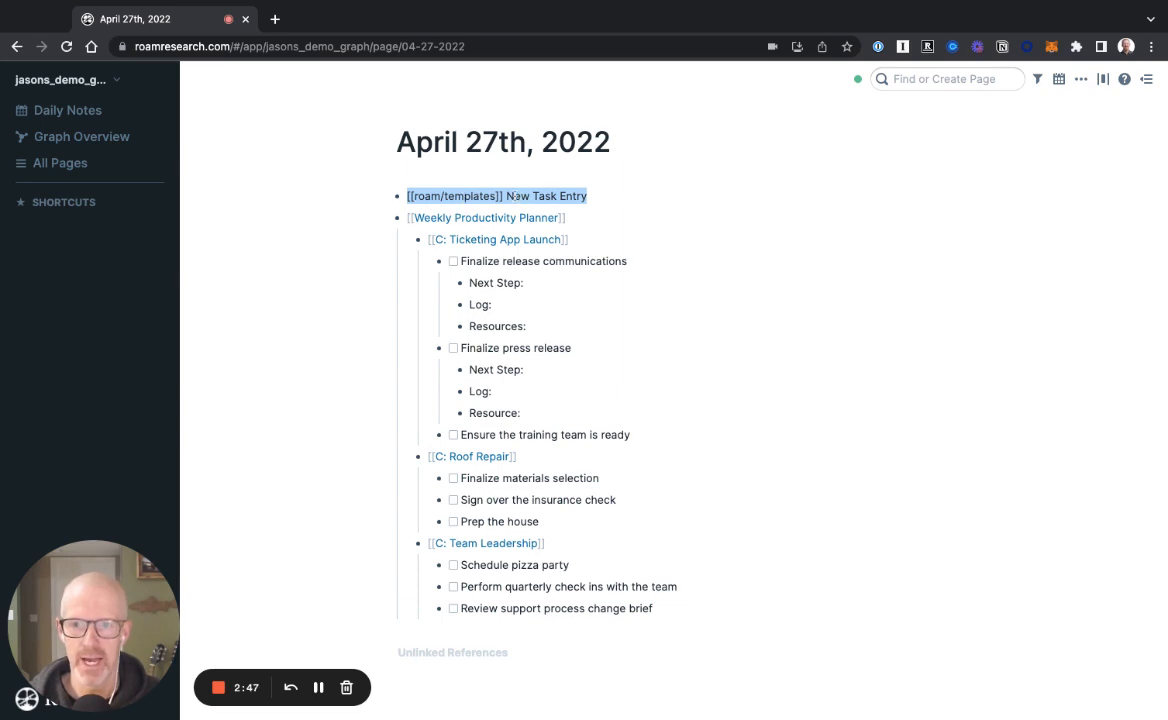
left_click(511, 196)
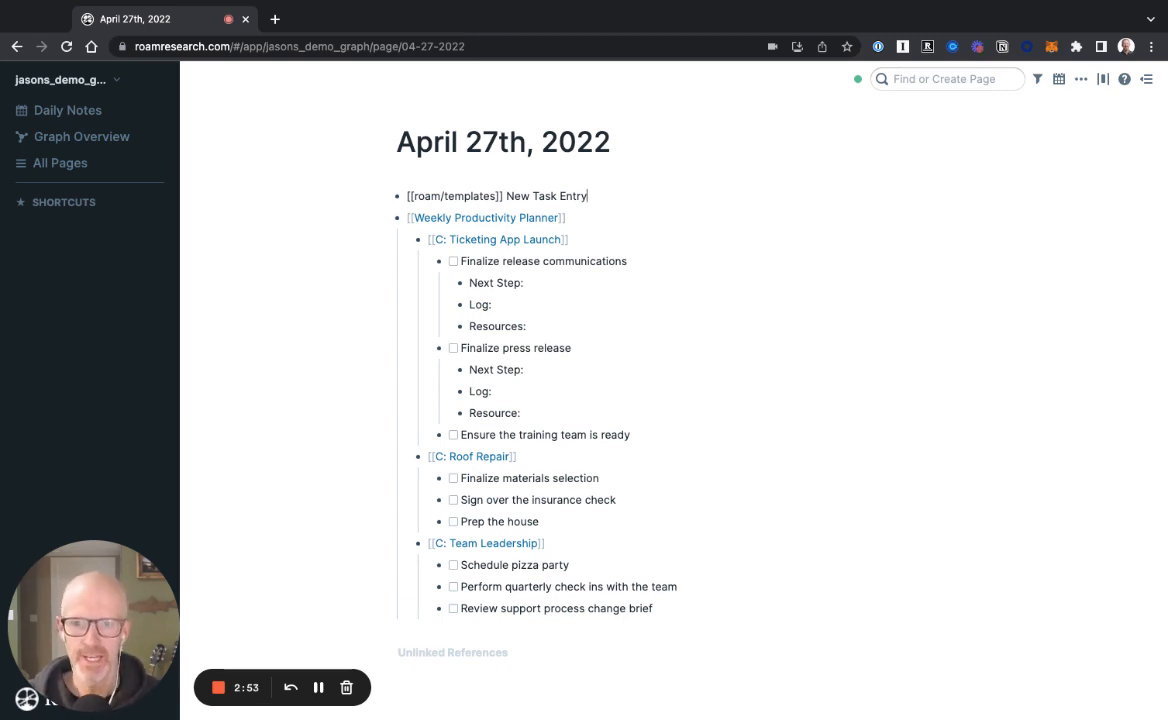
Nest the template's contents "Next Step:", "Log:" and "Resources:" as separate blocks under "New Task Entry"
key("Return")
key("Tab")
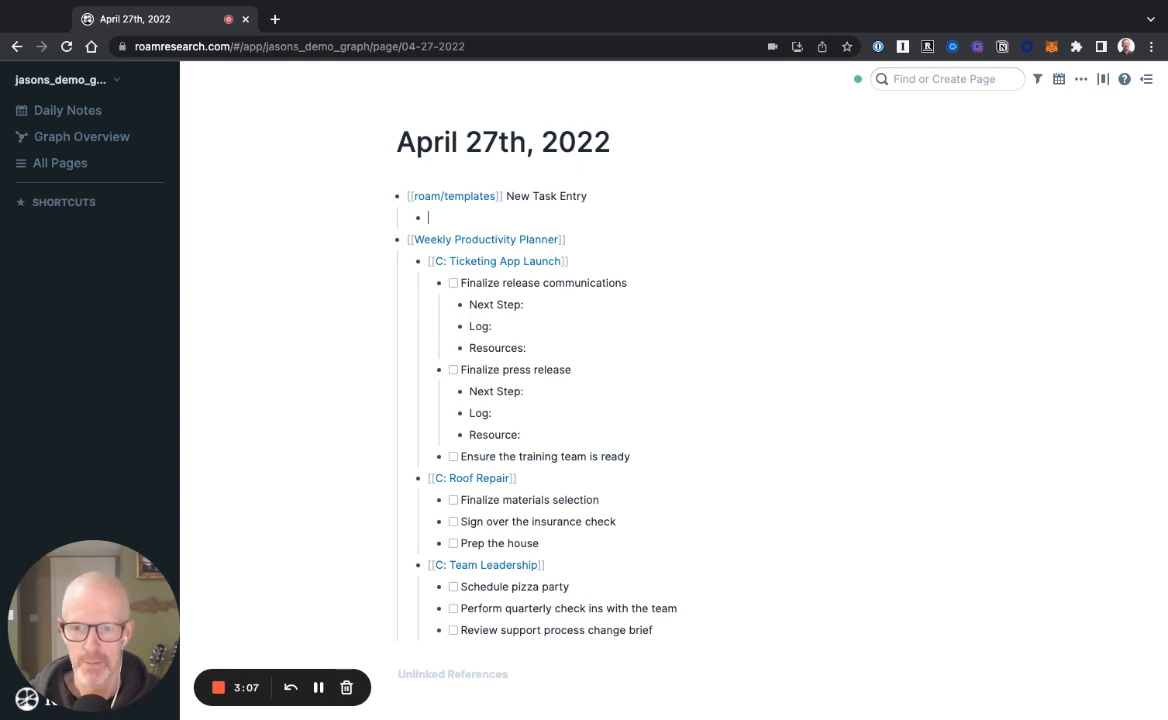
type("Next Step")
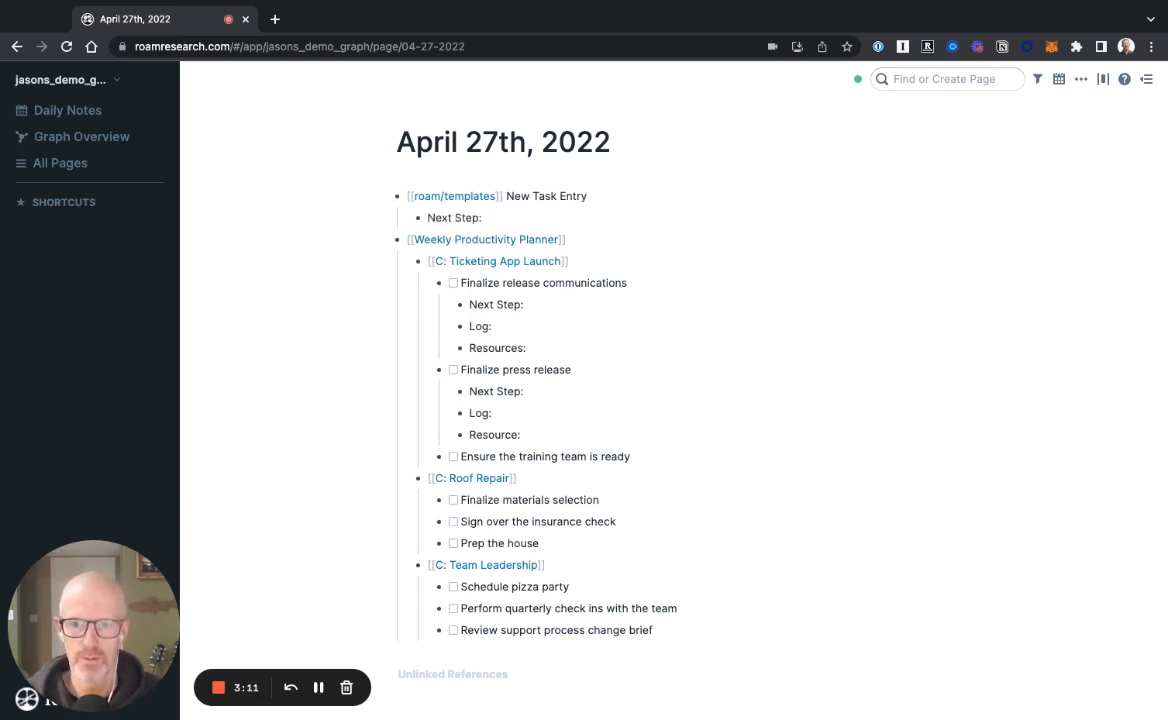
type(":")
key("Return")
type("Log:")
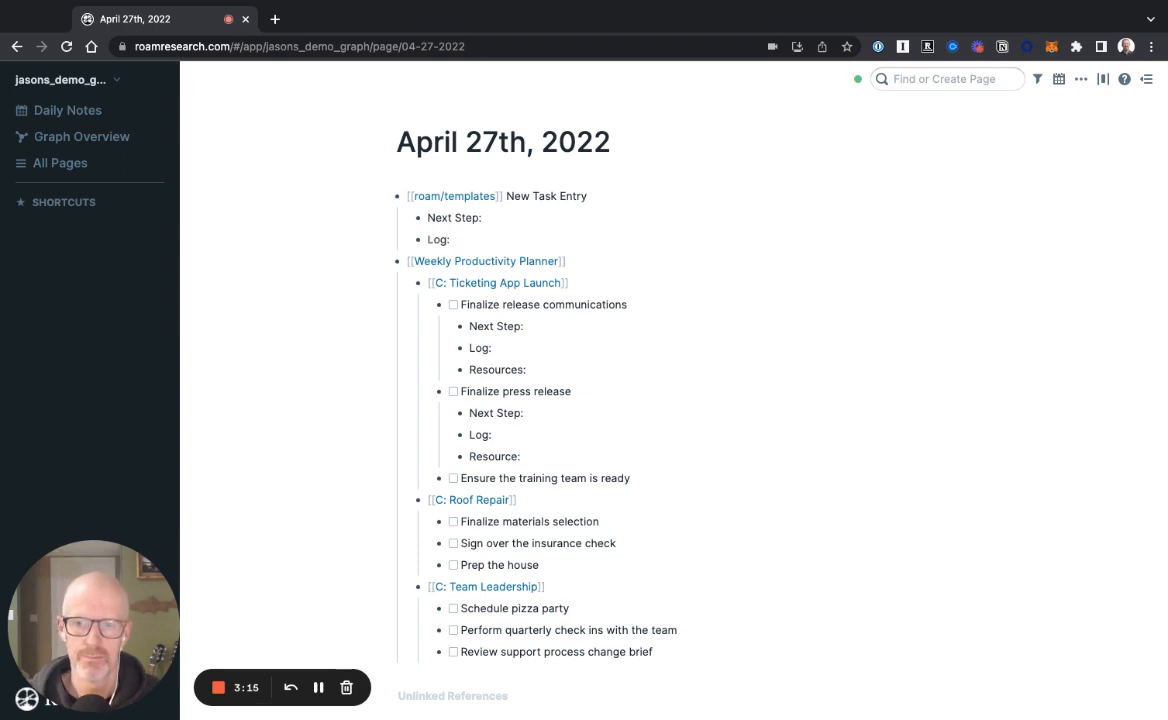
key("Return")
type("Resources:")
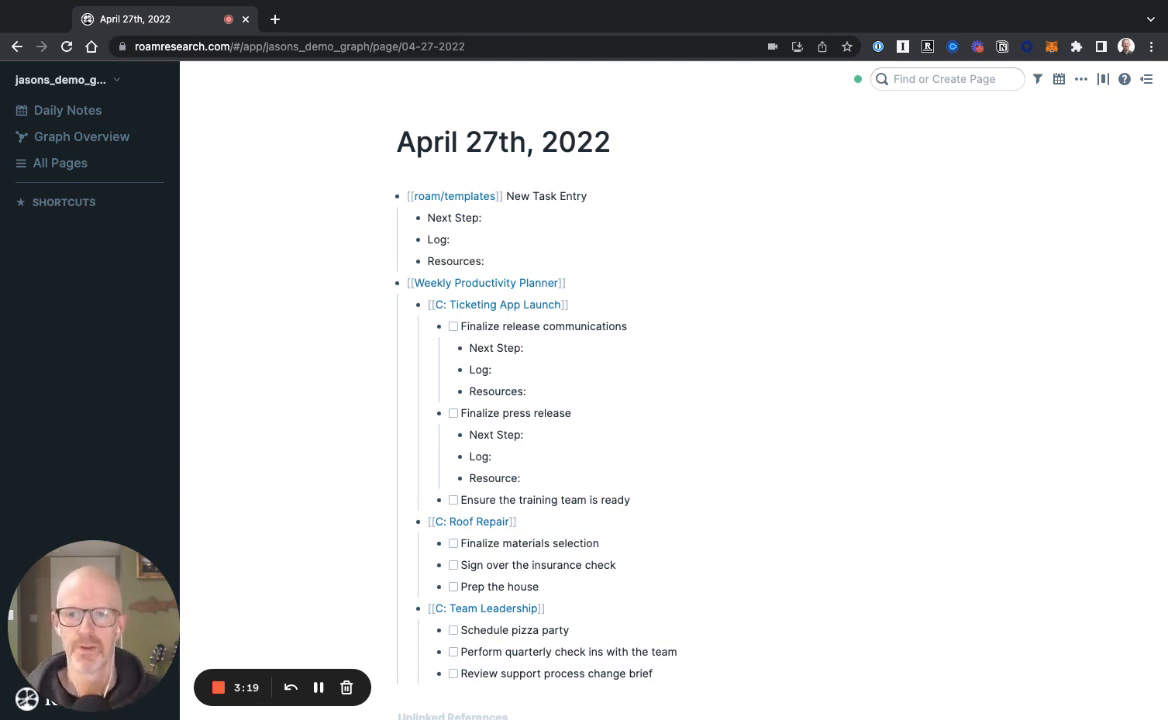
Insert the "New Task Entry" template as nested blocks under the "Ensure the training team is ready" task
left_click(605, 294)
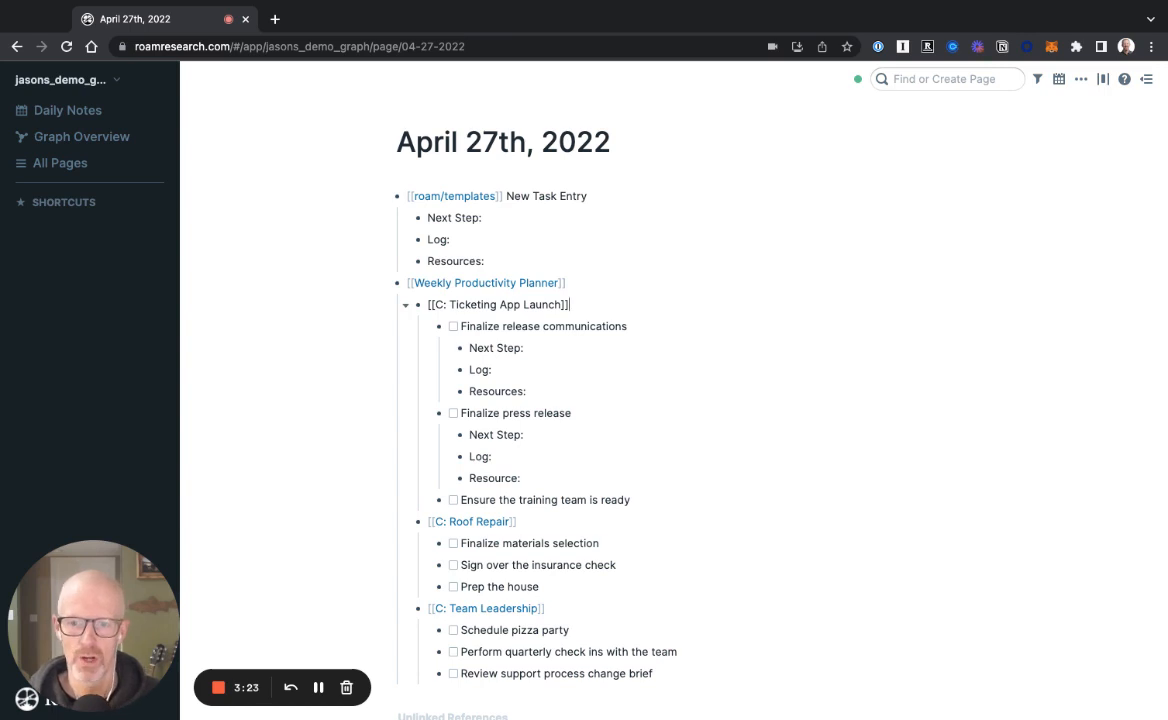
scroll(605, 293, "down", 2)
scroll(637, 426, "down", 3)
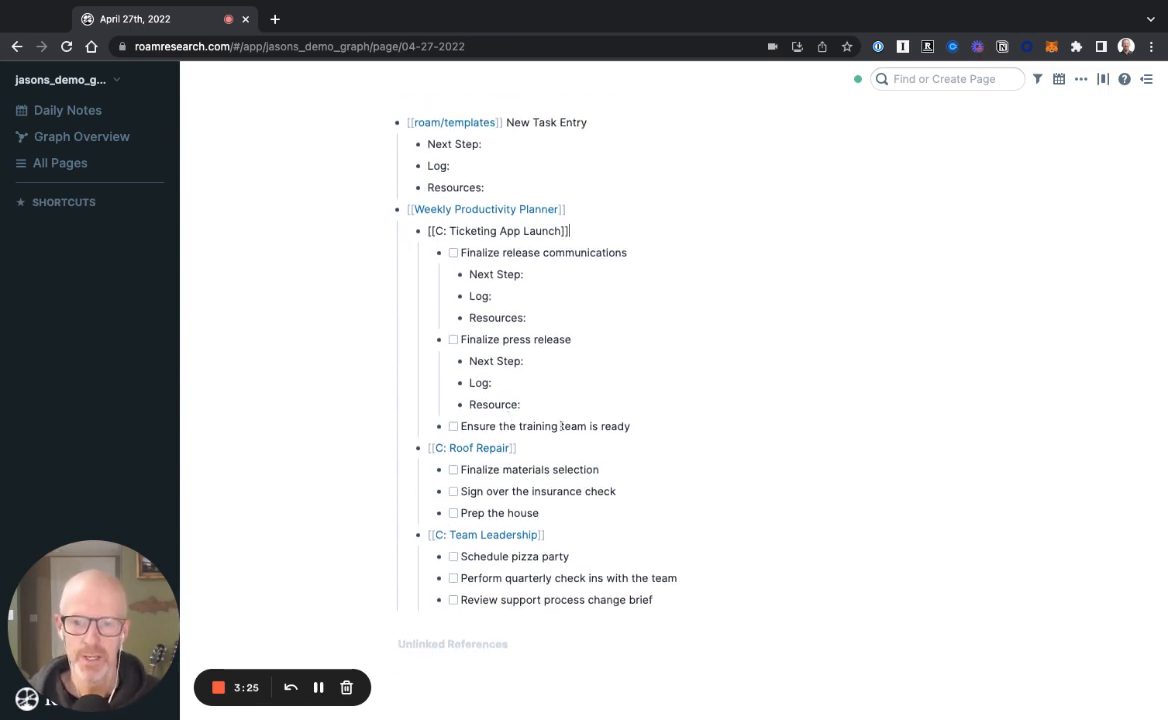
left_click(638, 426)
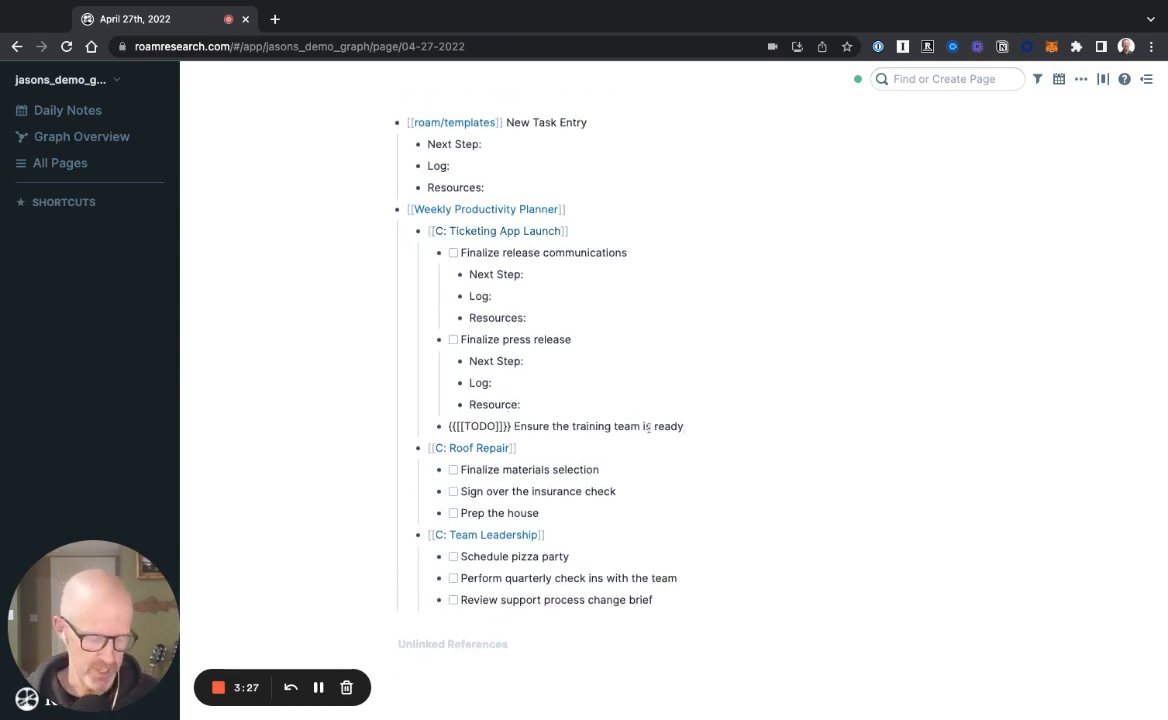
key("Return")
key("Tab")
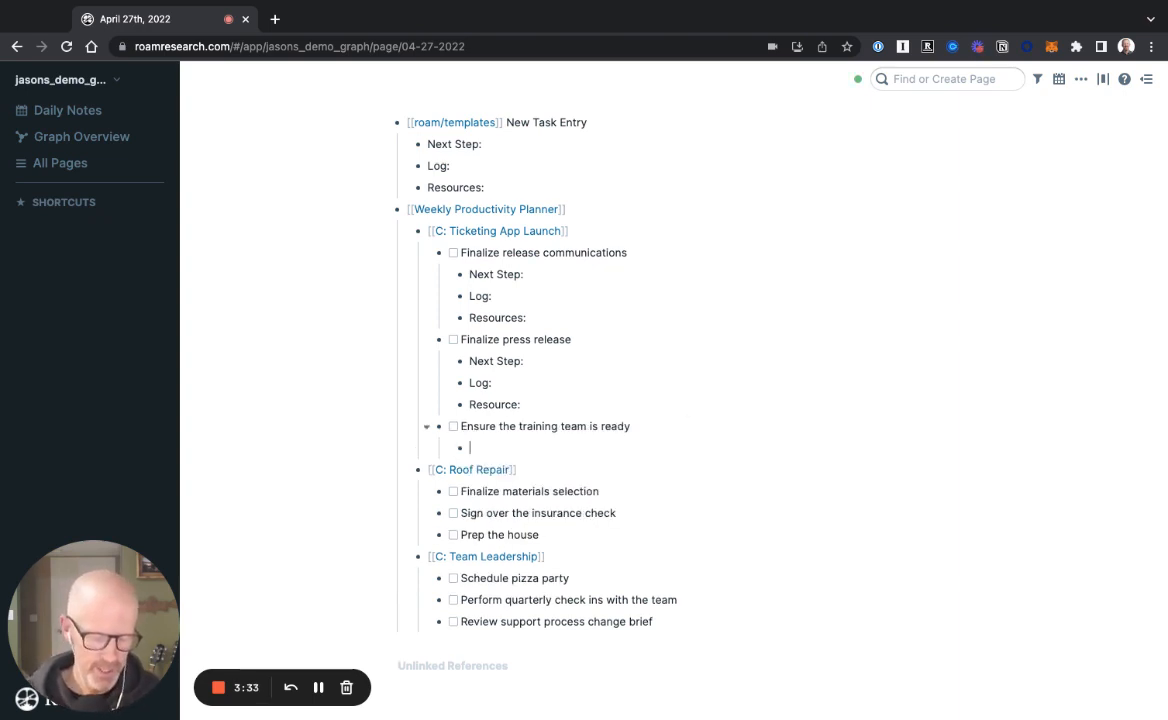
type(";;")
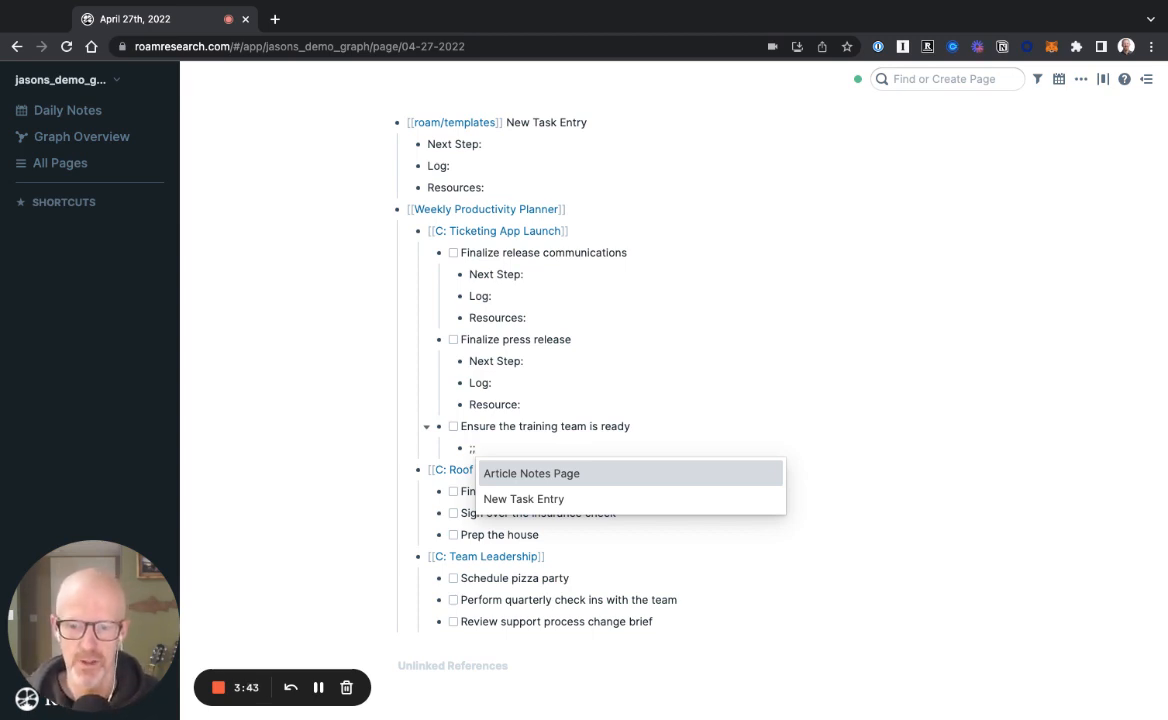
left_click(521, 508)
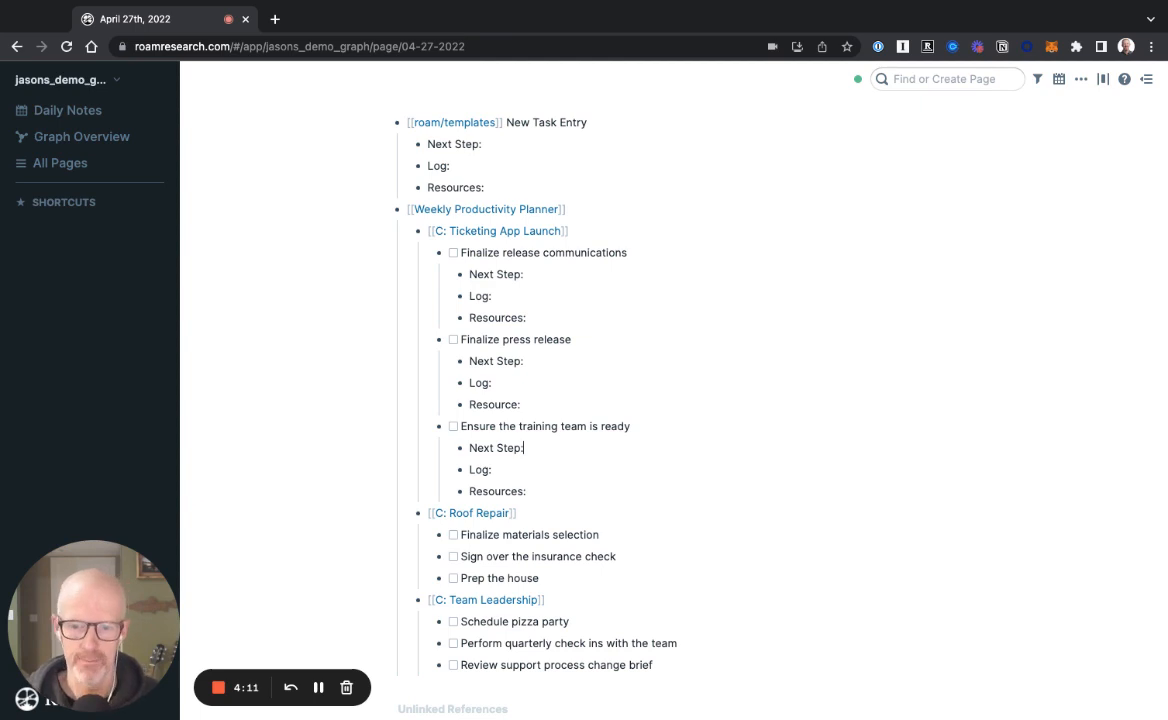
scroll(606, 450, "down", 2)
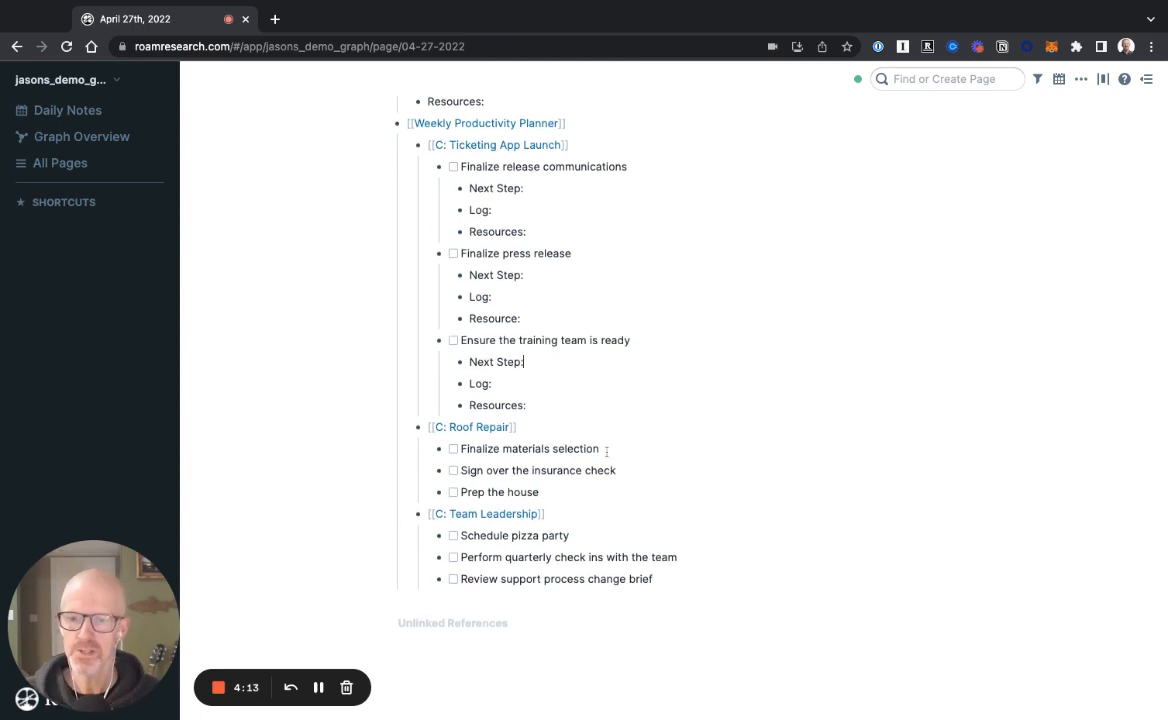
Insert the "New Task Entry" template as nested blocks under the "Finalize materials selection" task in C: Roof Repair
scroll(606, 385, "up", 1)
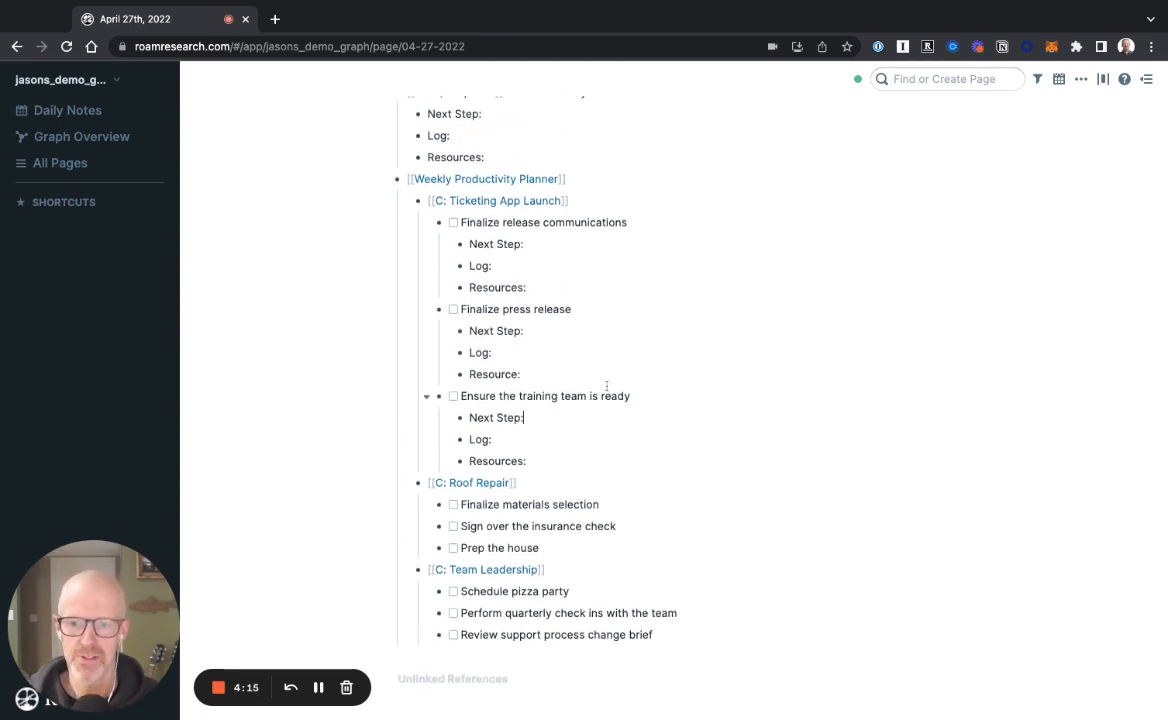
scroll(606, 385, "down", 1)
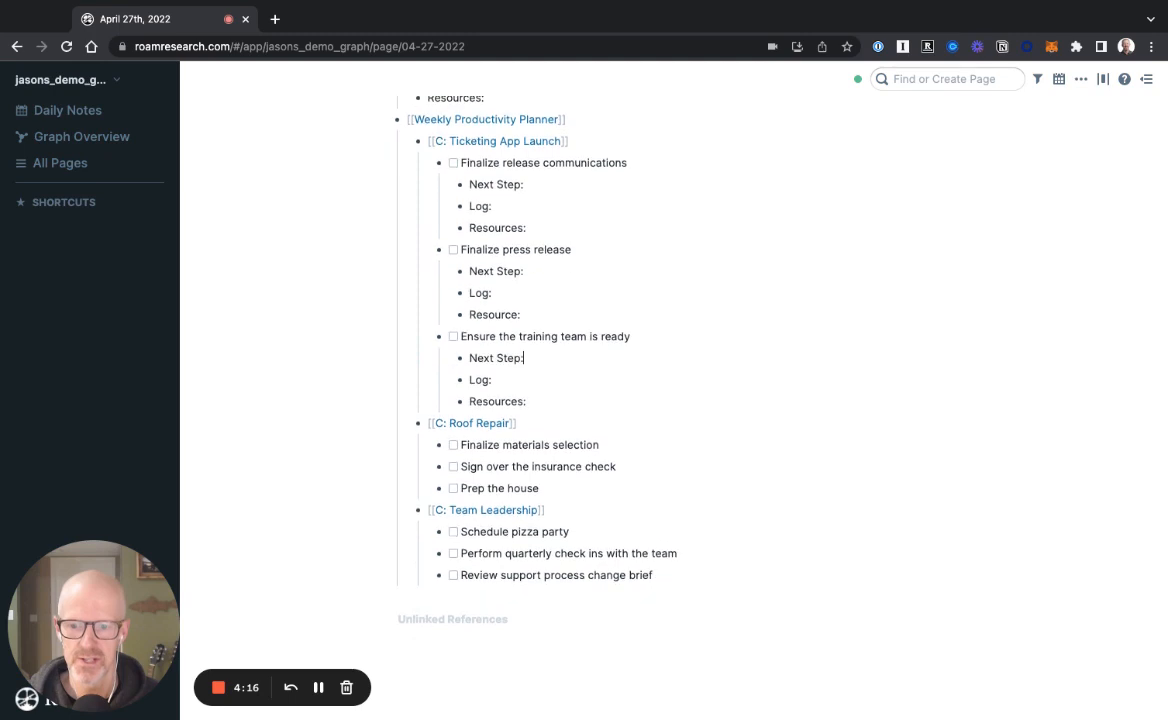
left_click(638, 444)
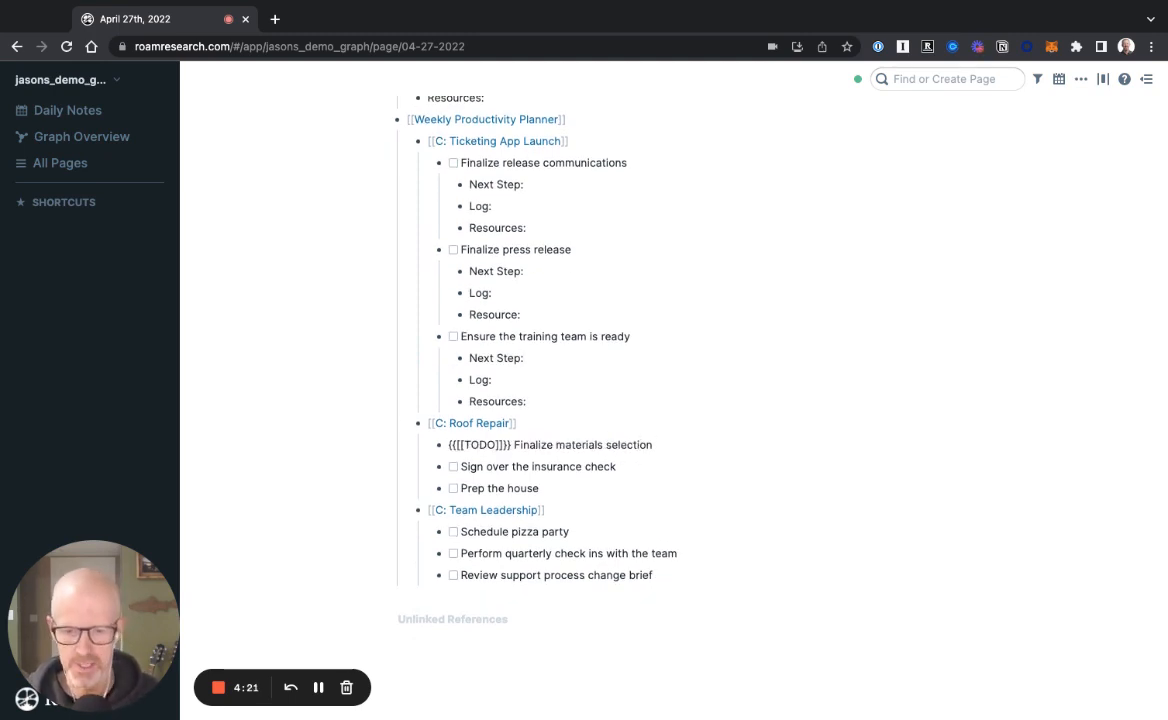
key("Return")
key("Tab")
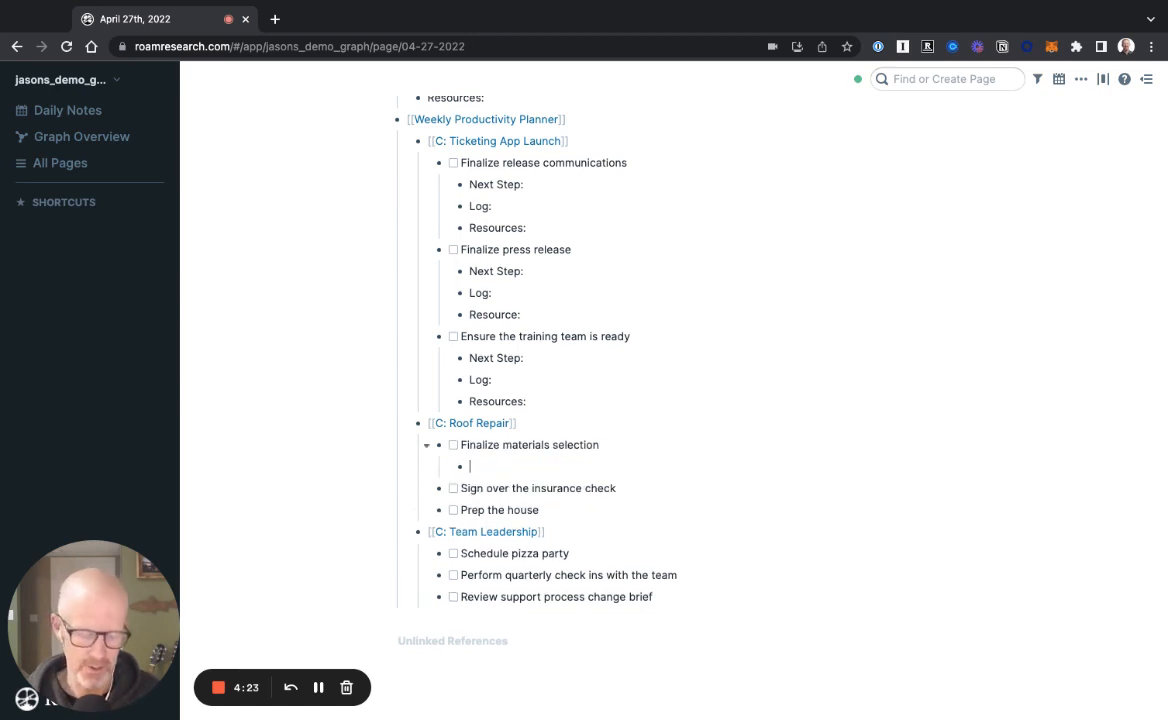
type(";;")
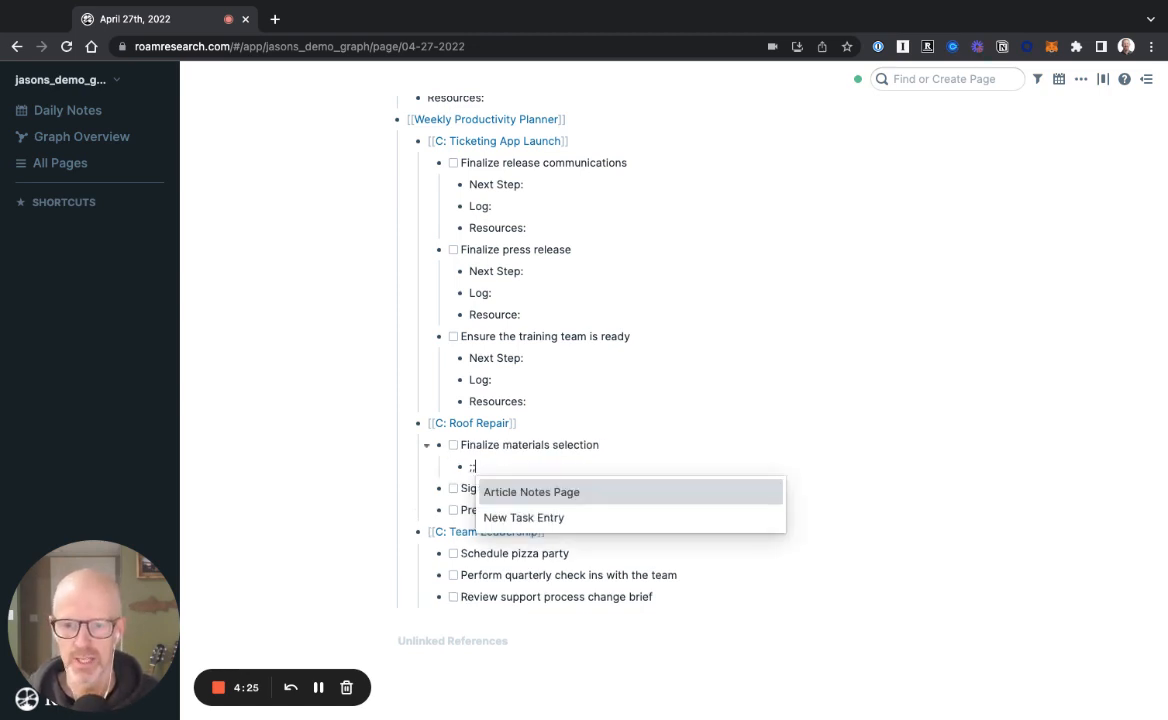
key("Down")
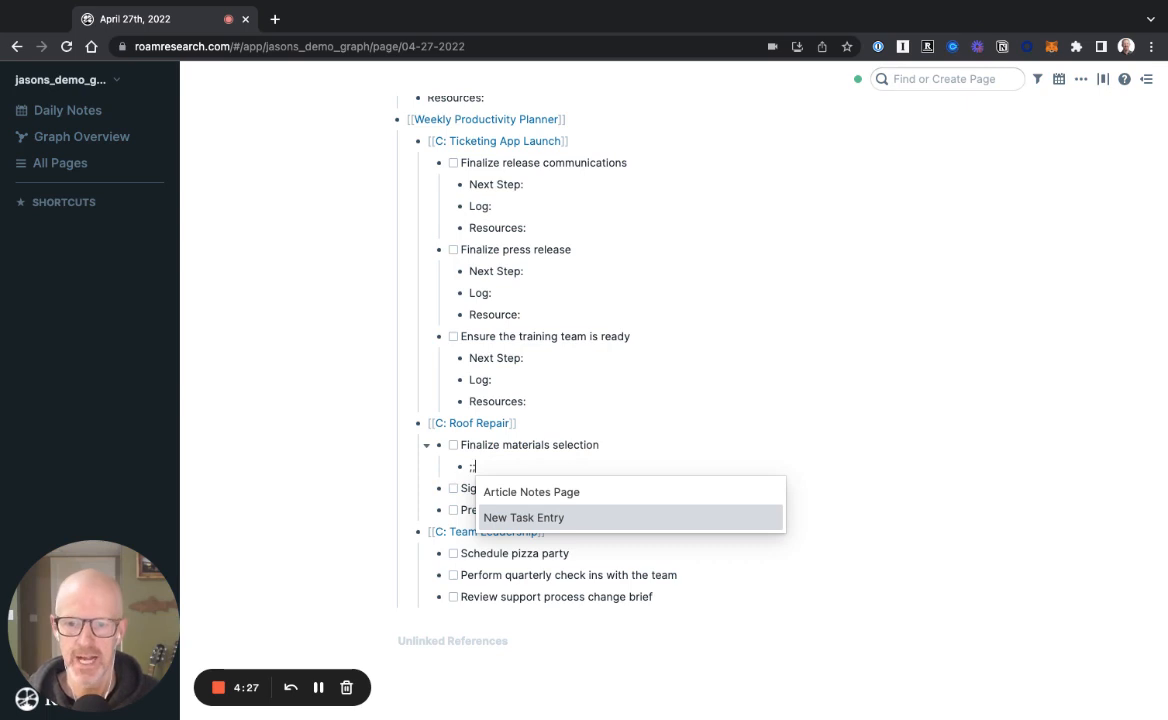
key("Return")
Insert the "New Task Entry" template as nested blocks under the "Sign over the insurance check" task
left_click(645, 531)
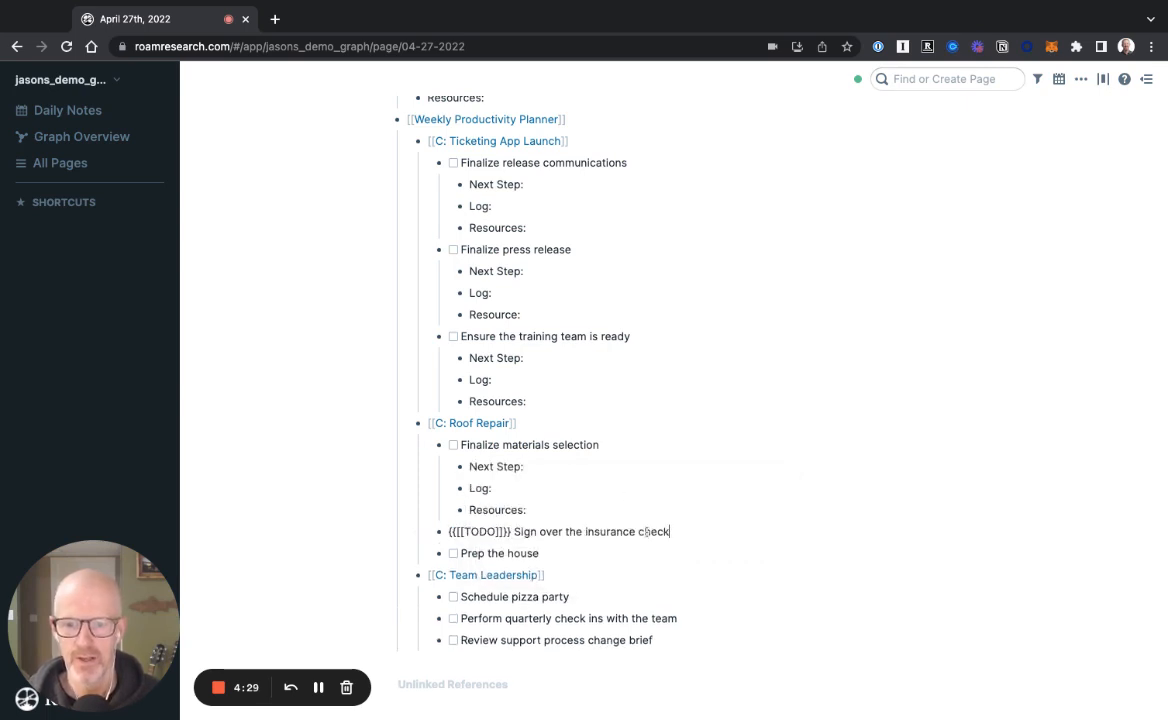
key("Return")
key("Tab")
type(";;")
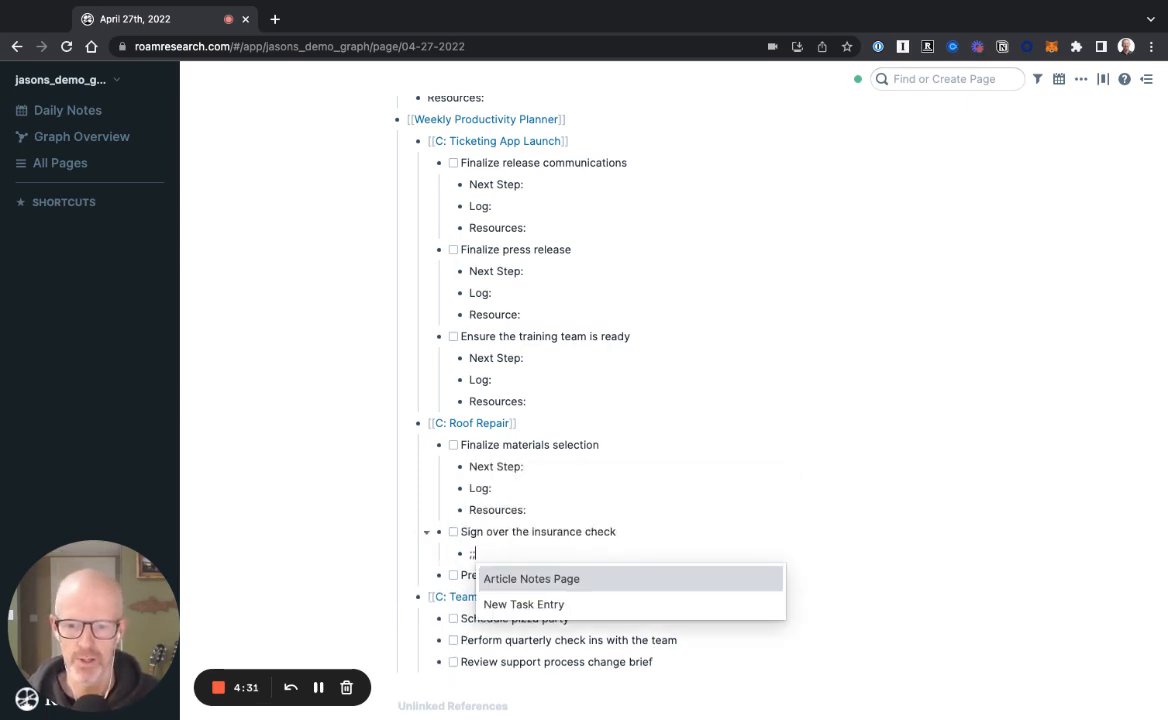
key("Down")
key("Return")
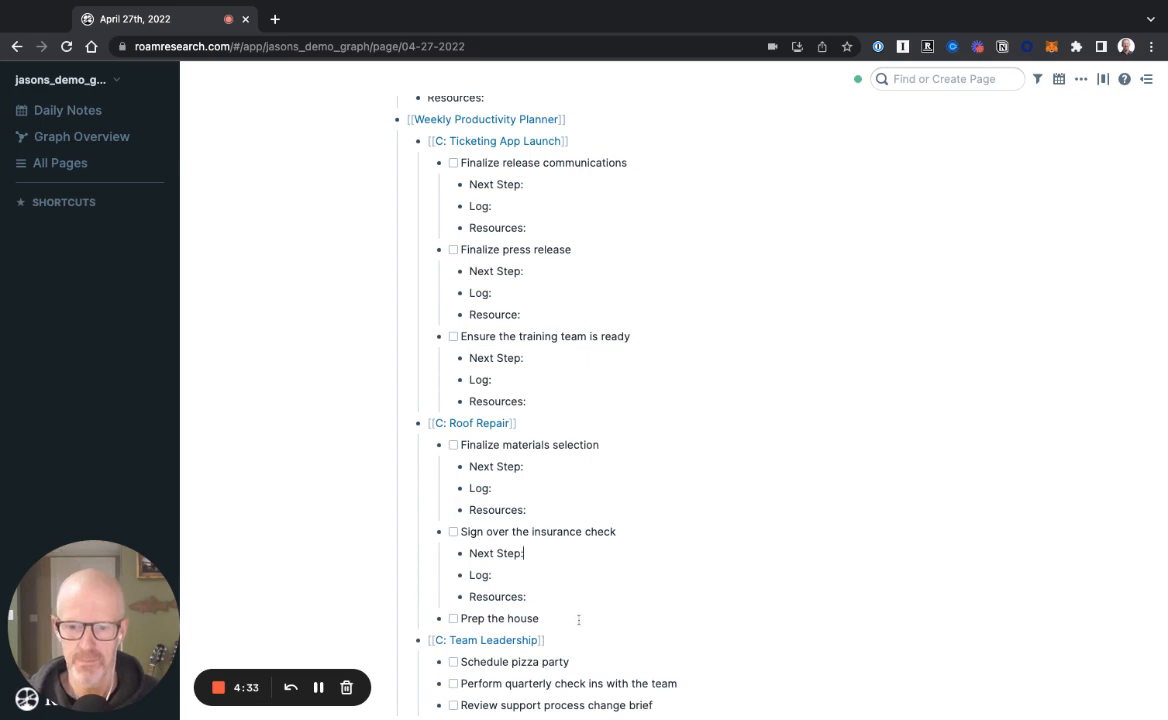
Insert the "New Task Entry" template as nested blocks under the "Prep the house" task
left_click(578, 618)
key("Return")
key("Tab")
type(";;")
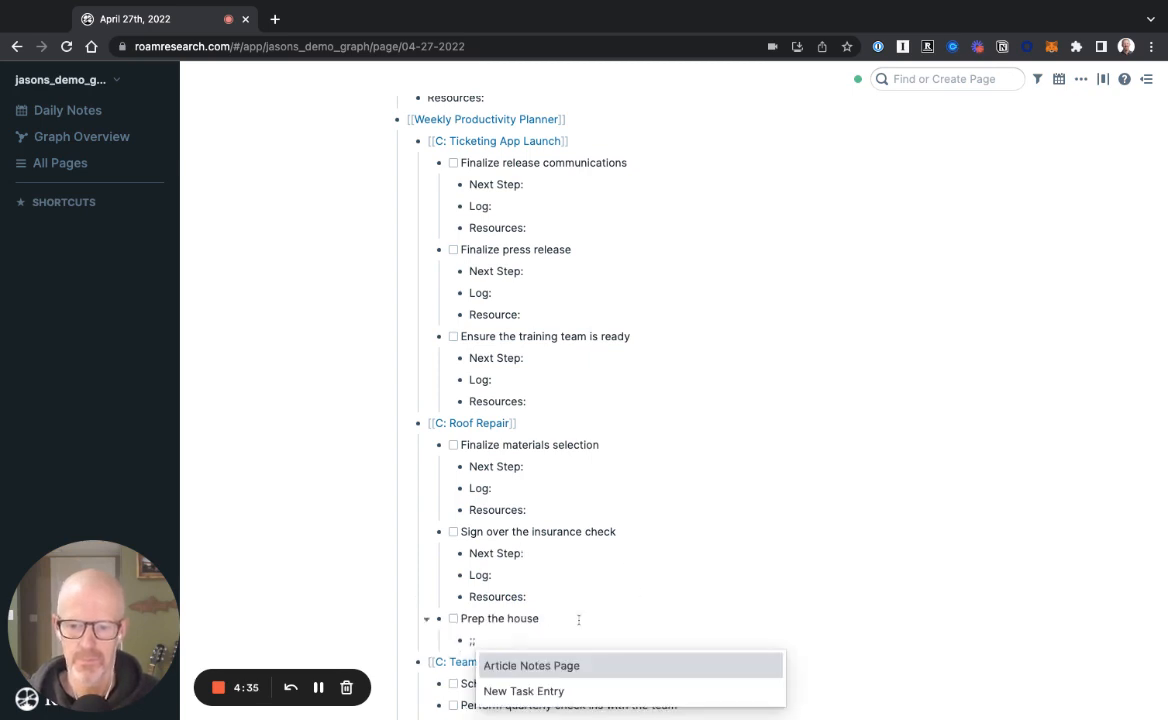
key("Down")
key("Return")
Insert the "New Task Entry" template as nested blocks under the "Schedule pizza party" task in C: Team Leadership
scroll(578, 600, "down", 4)
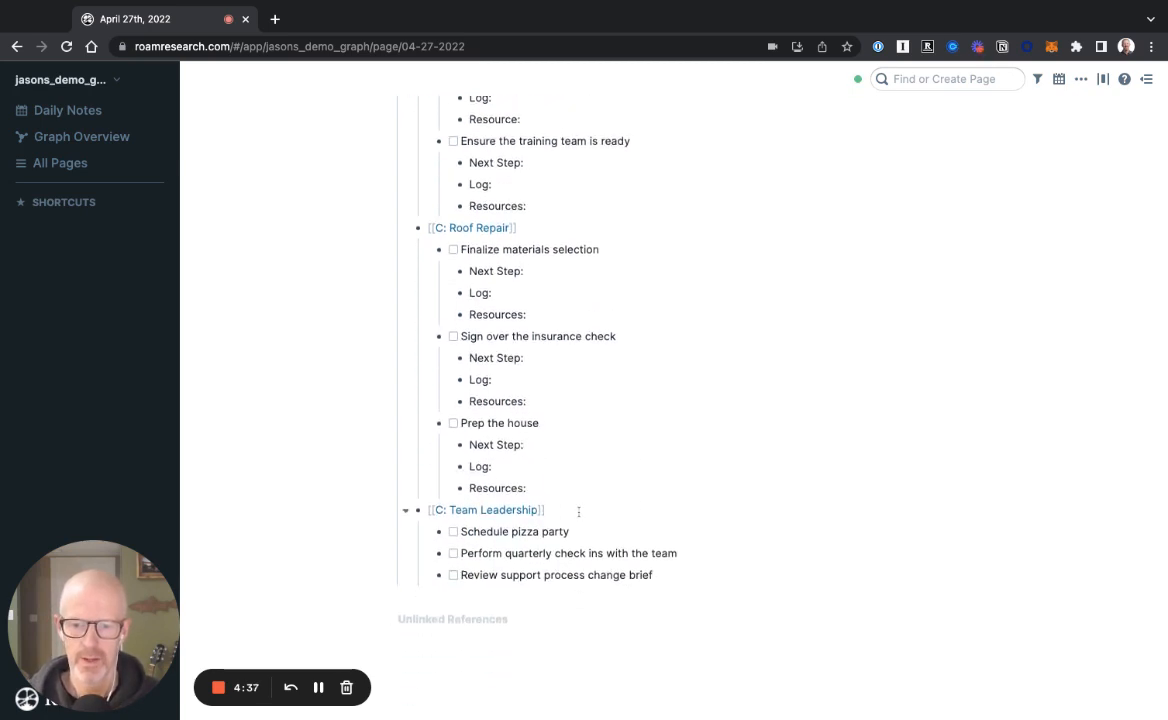
left_click(586, 530)
key("Return")
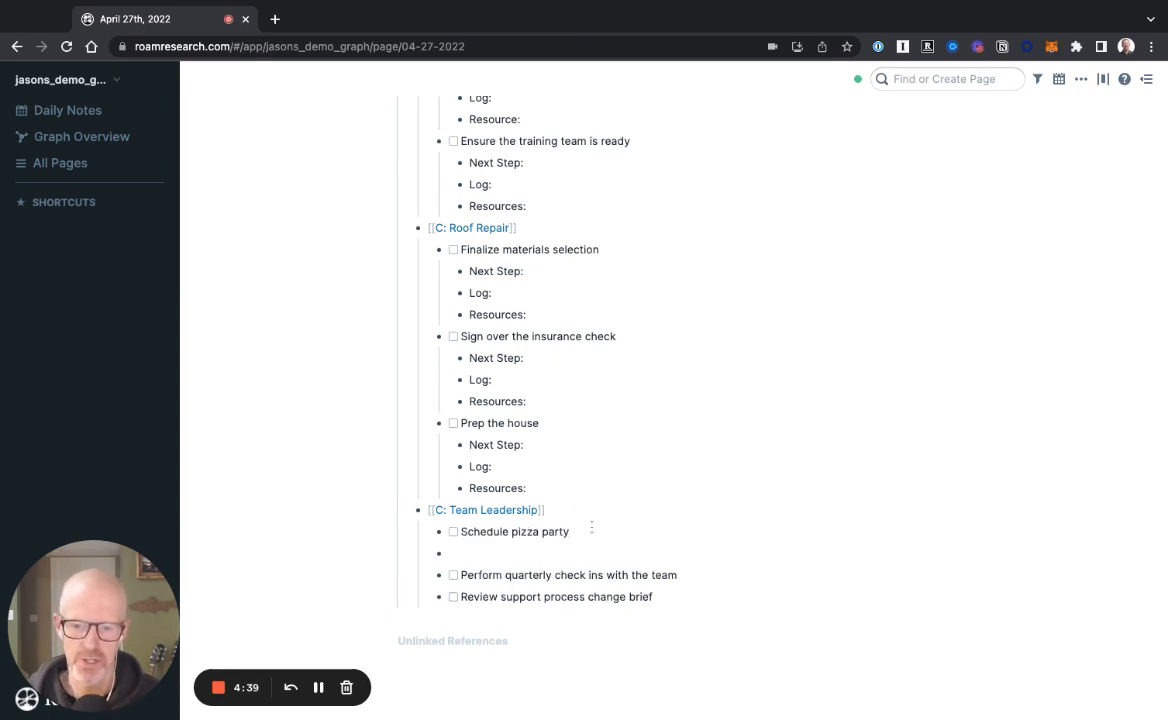
key("Tab")
type(";;new")
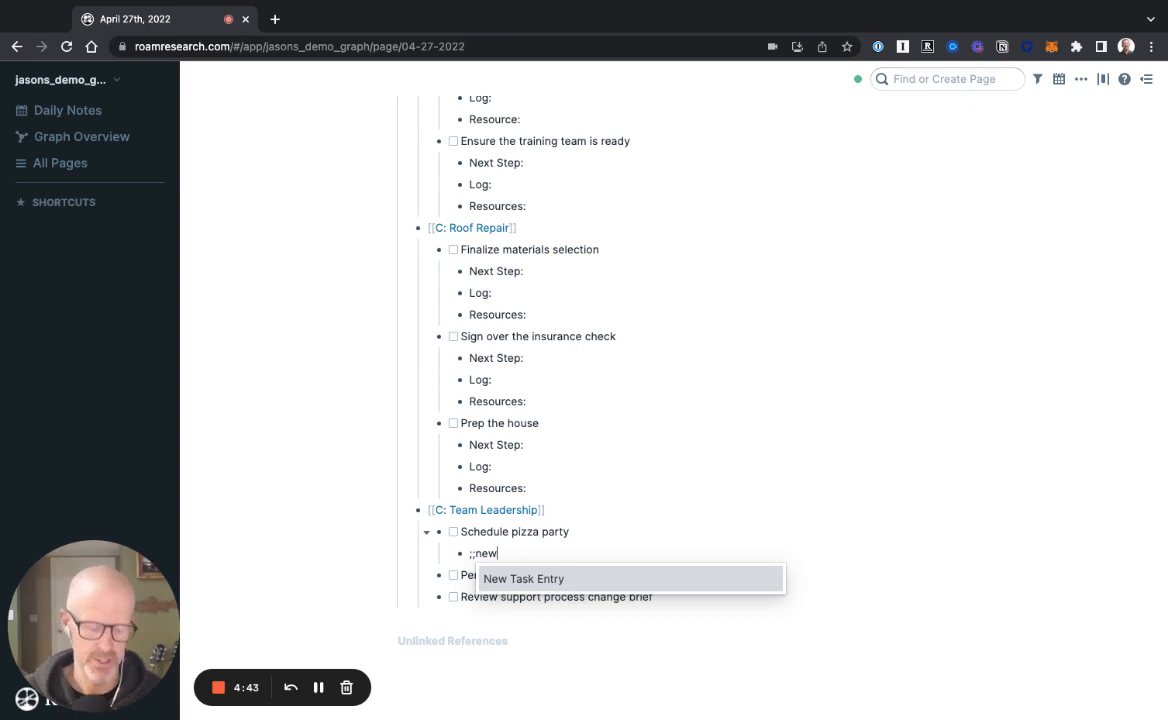
key("Return")
Insert the "New Task Entry" template as nested blocks under the "Perform quarterly check ins with the team" task
left_click(698, 620)
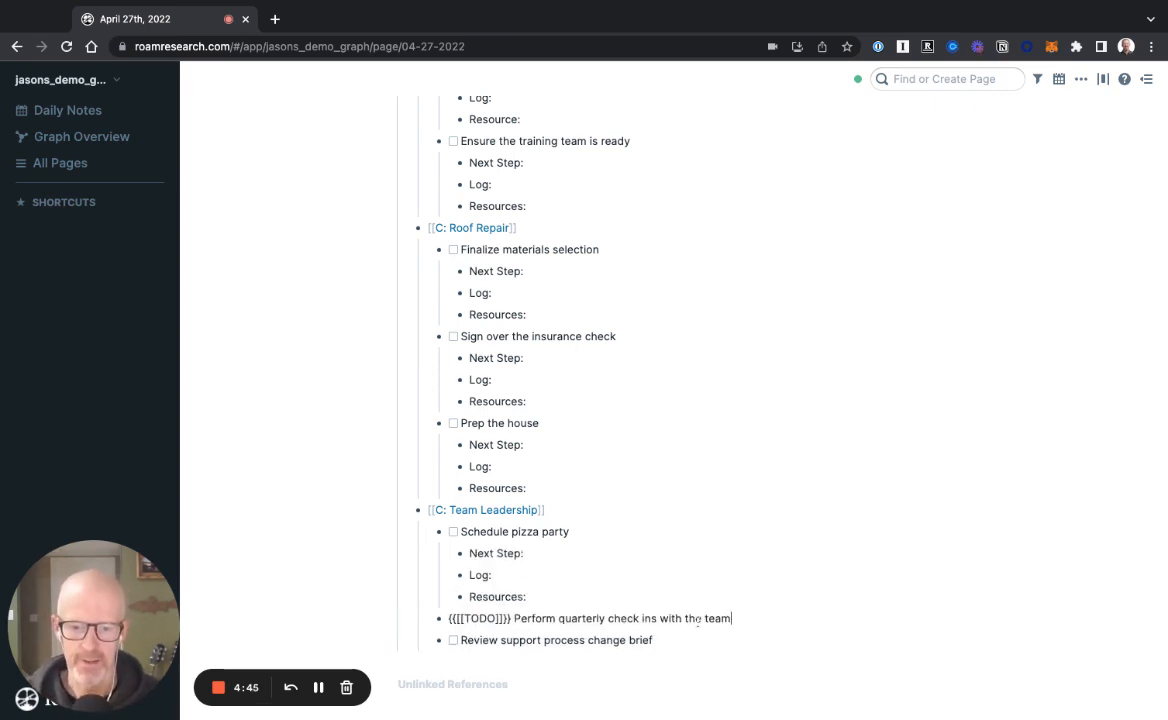
key("Return")
key("Tab")
type(";;new")
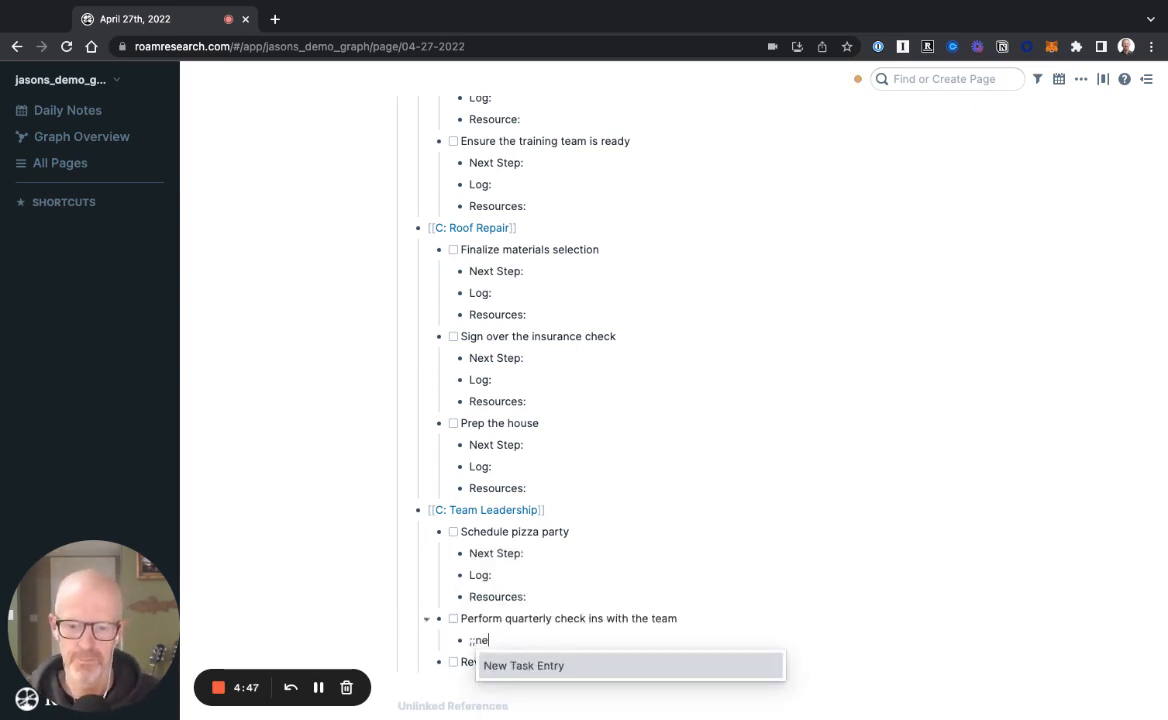
key("Return")
Insert the "New Task Entry" template as nested blocks under the "Review support process change brief" task
scroll(690, 640, "down", 2)
left_click(680, 600)
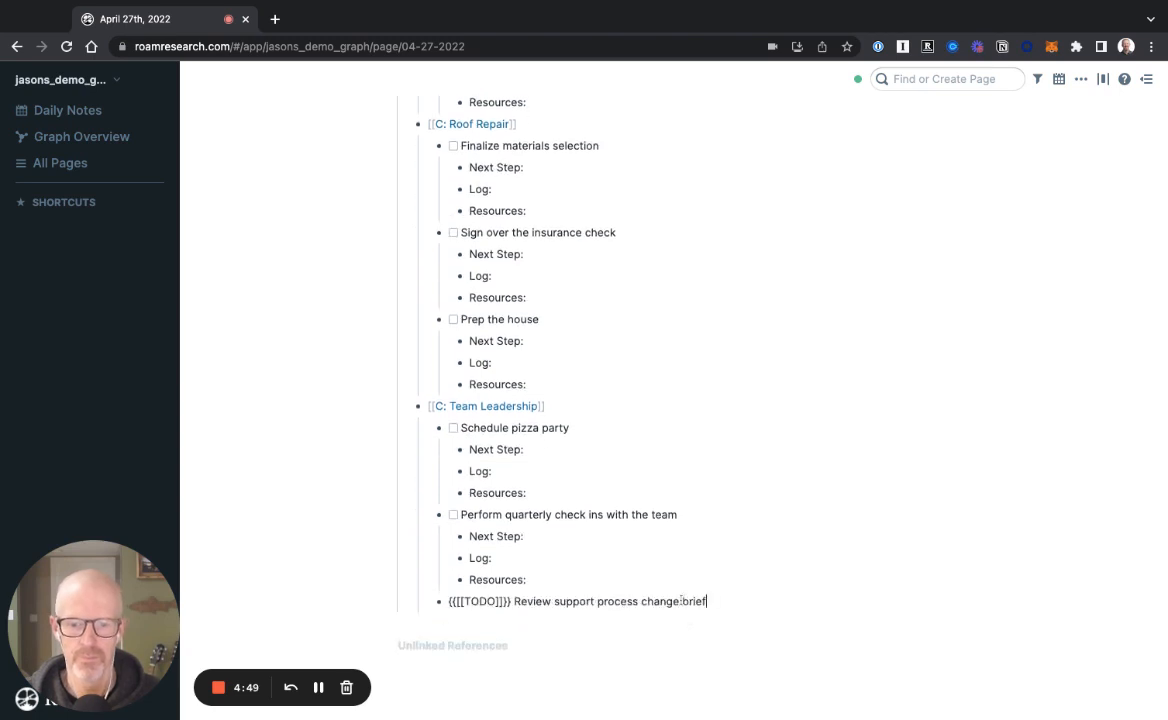
key("Return")
key("Tab")
type(";;new")
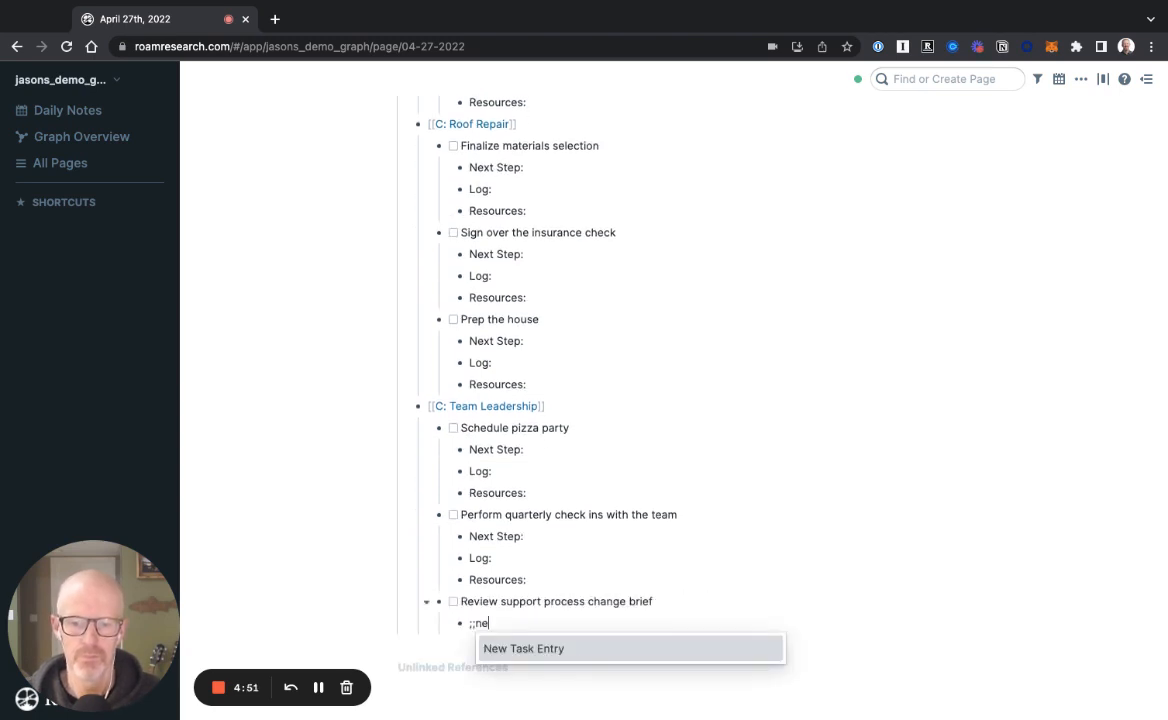
key("Return")
scroll(694, 623, "up", 3)
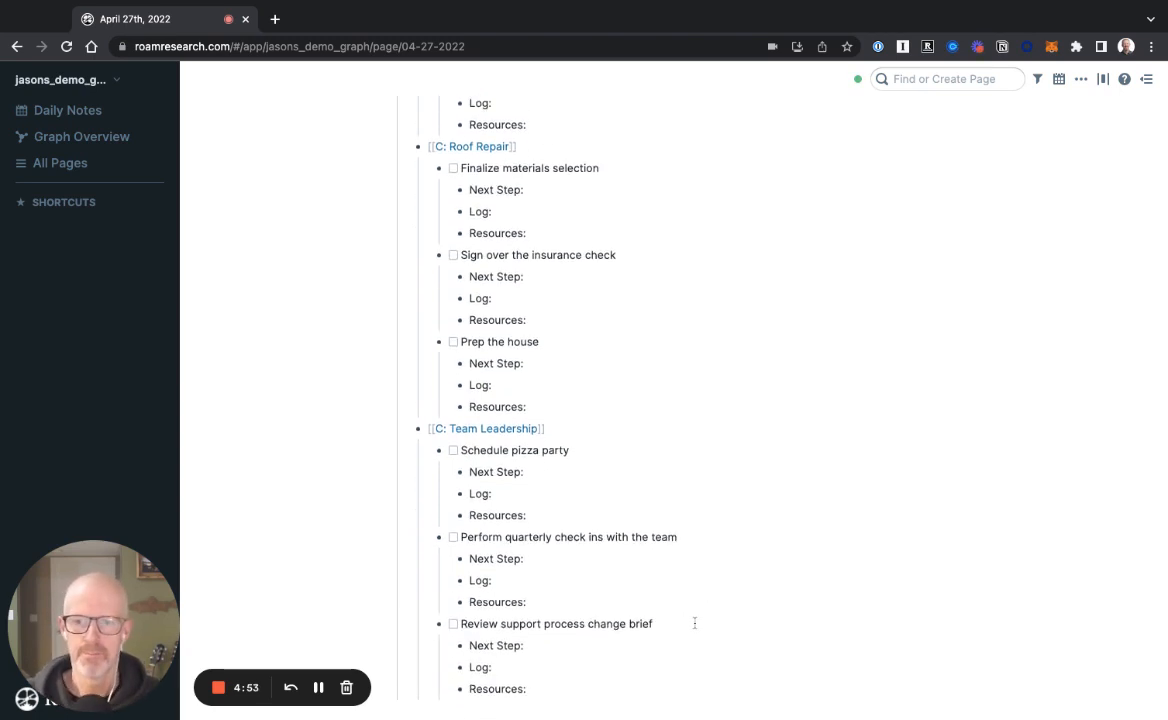
scroll(694, 623, "up", 4)
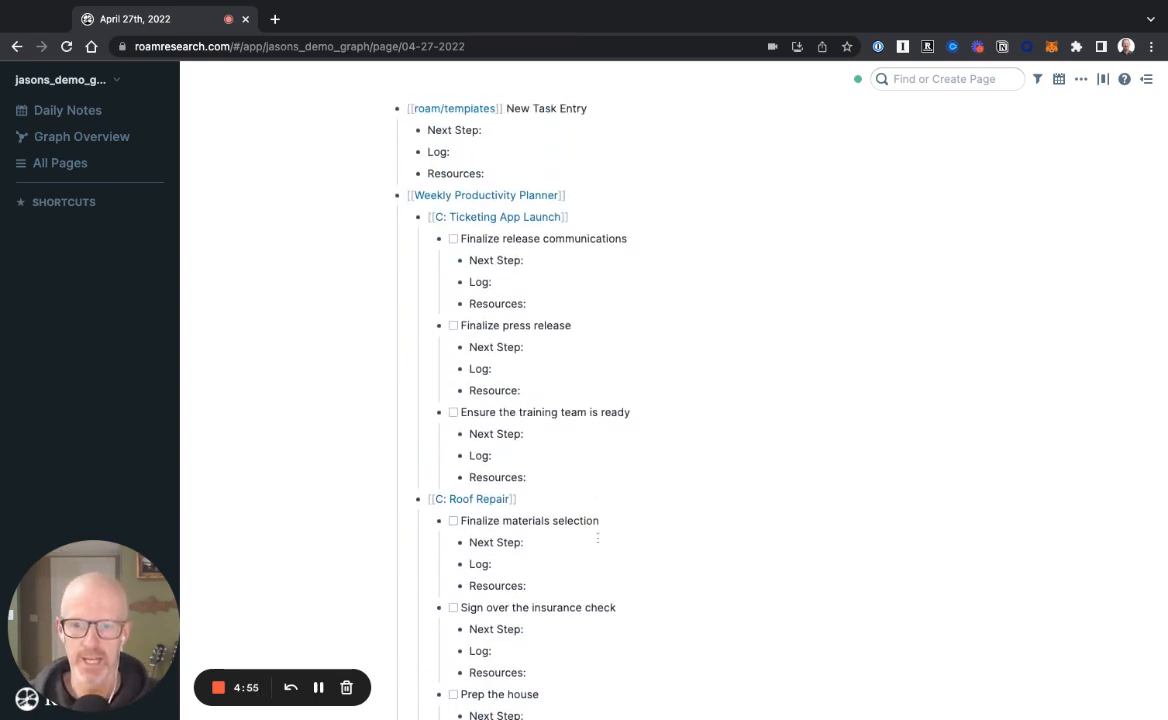